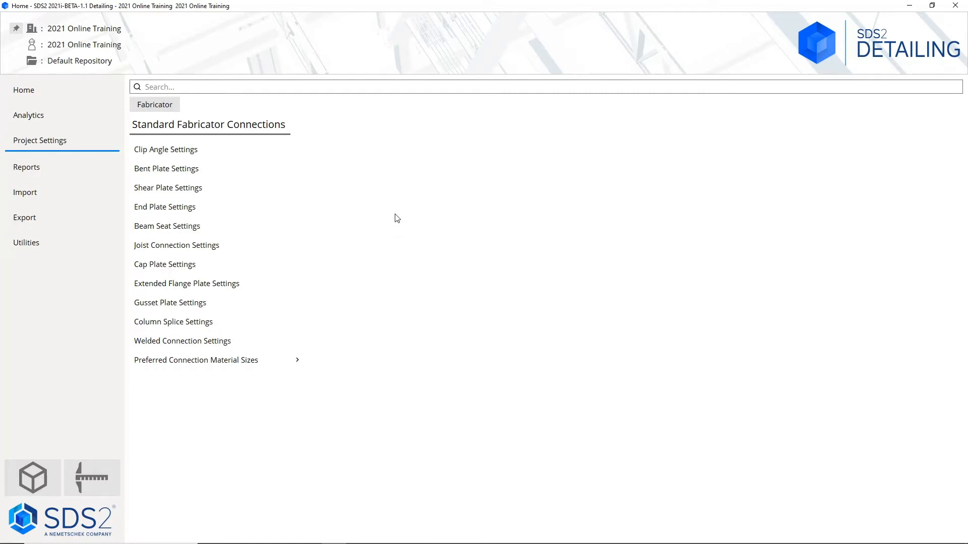
Step: Review the main member options in the fabricator's Member and Material Piecemarking settings, including the choices for breaking major marks apart
click(178, 112)
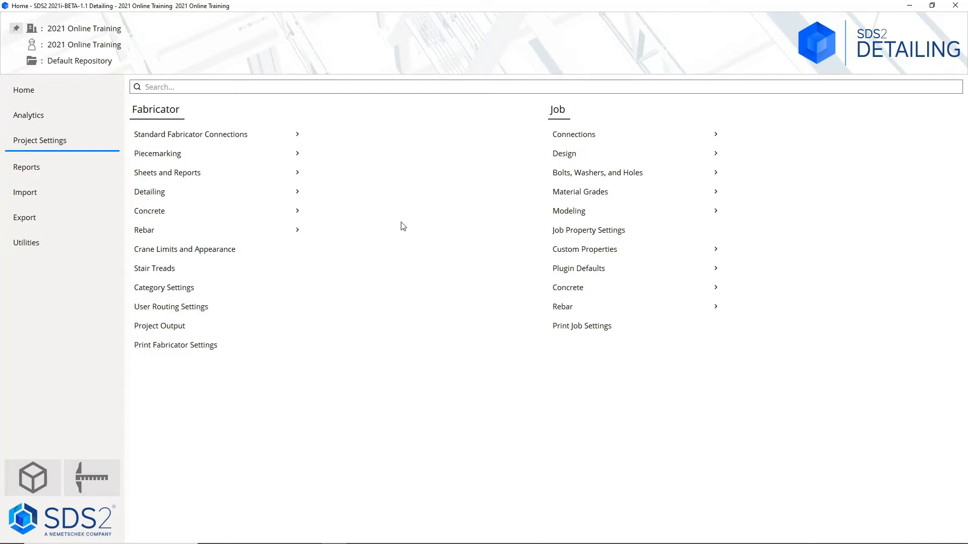
click(281, 161)
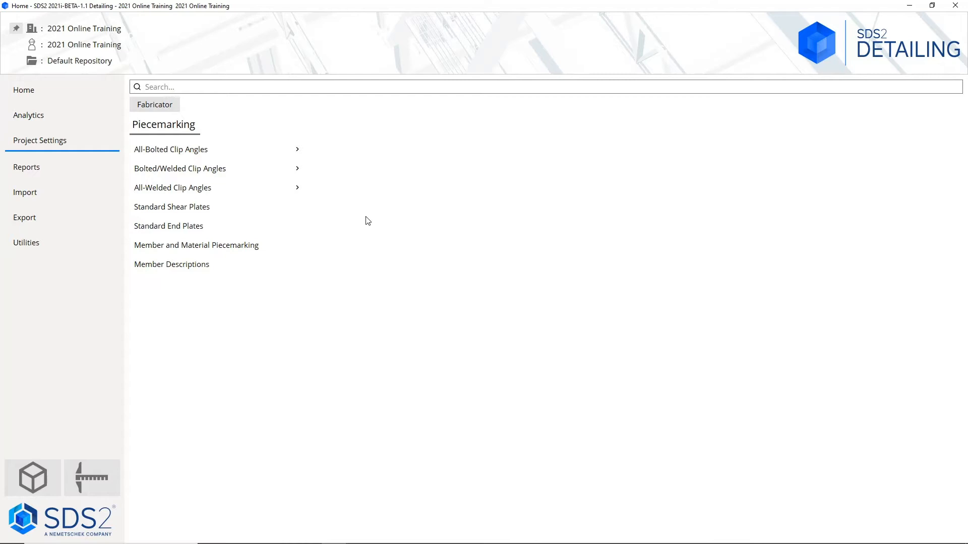
click(285, 248)
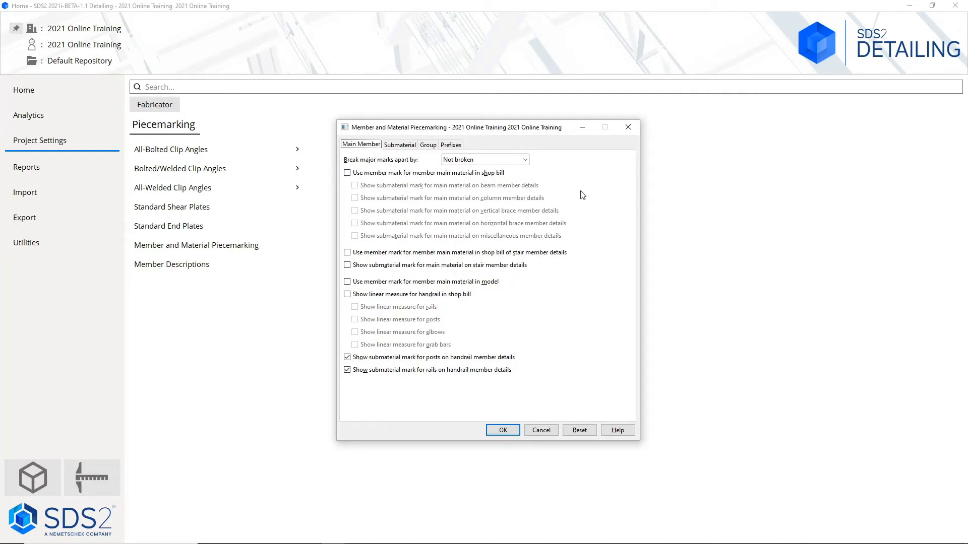
click(525, 160)
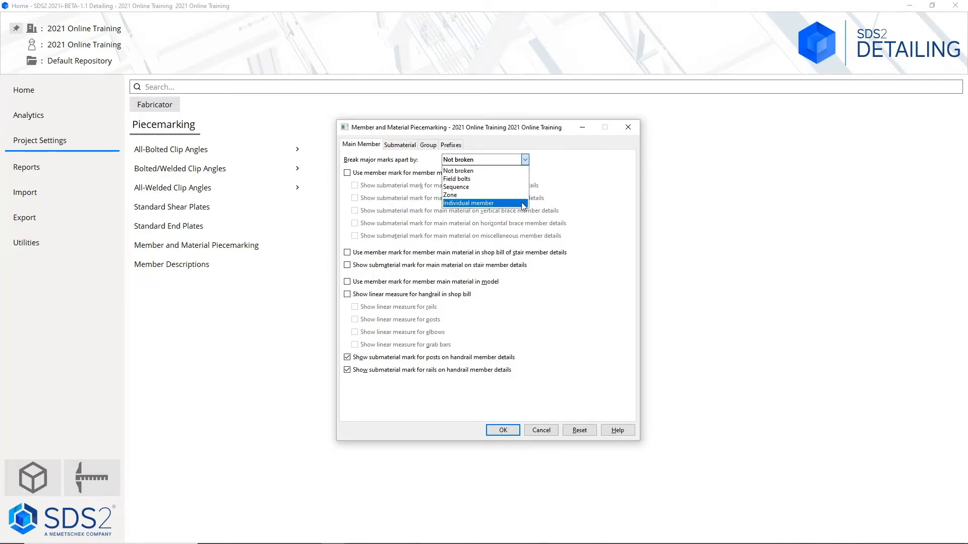
click(507, 171)
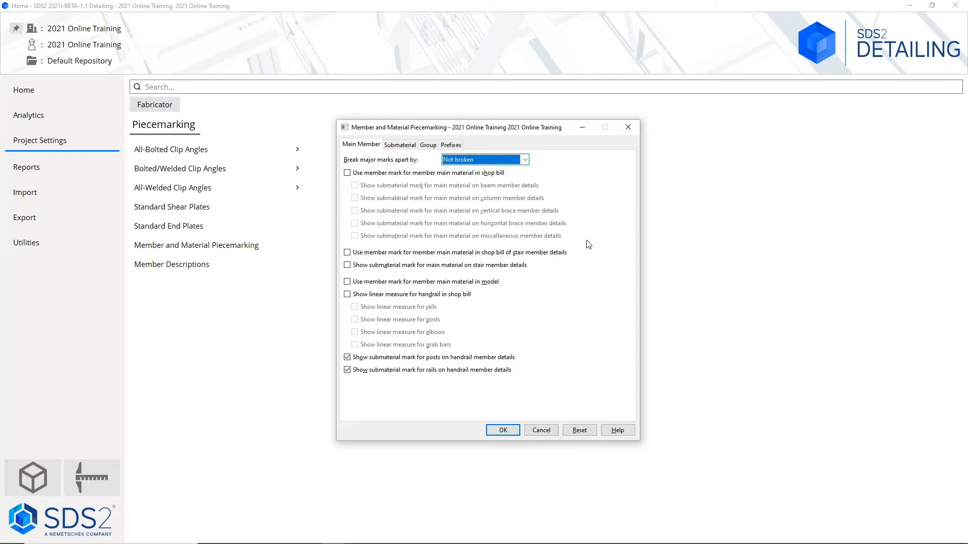
Step: Examine the submaterial piecemarking options, including the primary submaterial mark designations and the default bolt callout designations
click(406, 149)
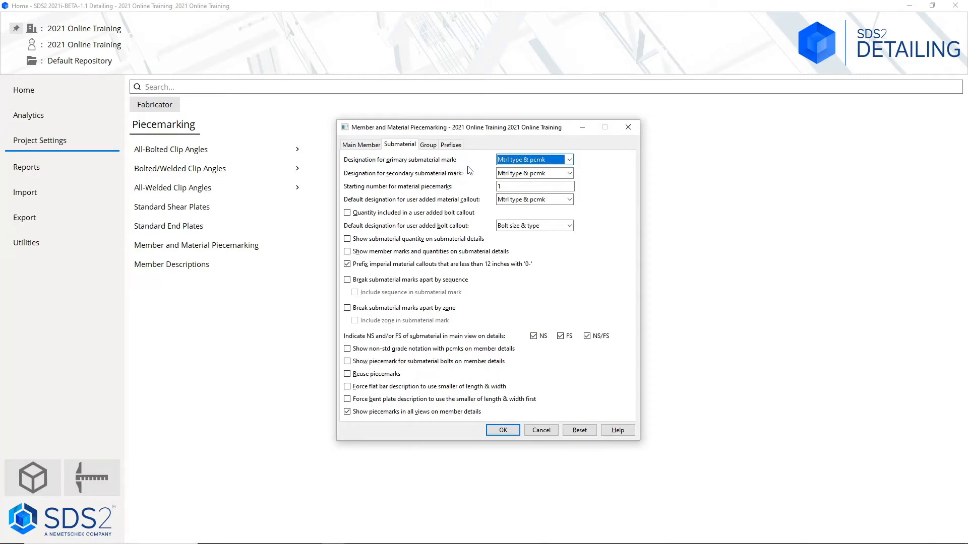
click(570, 159)
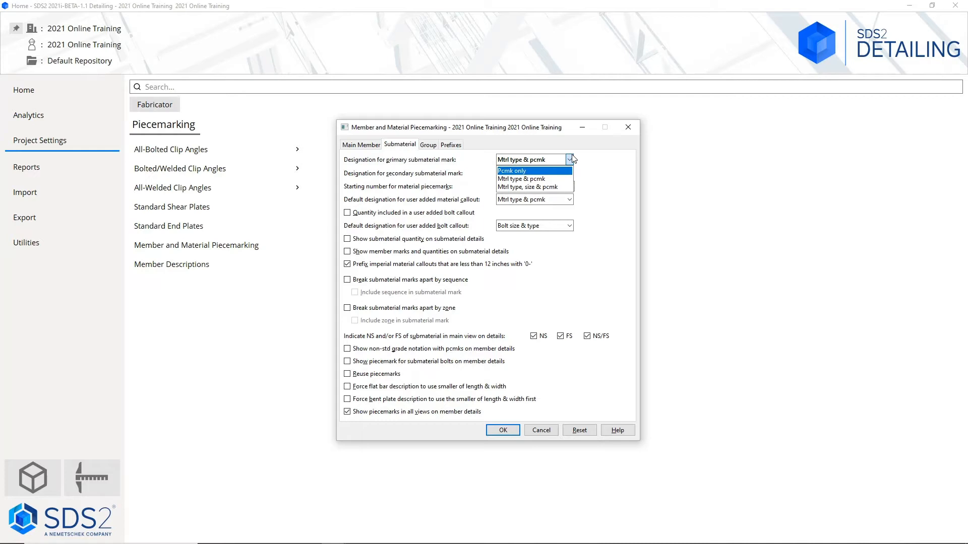
click(620, 168)
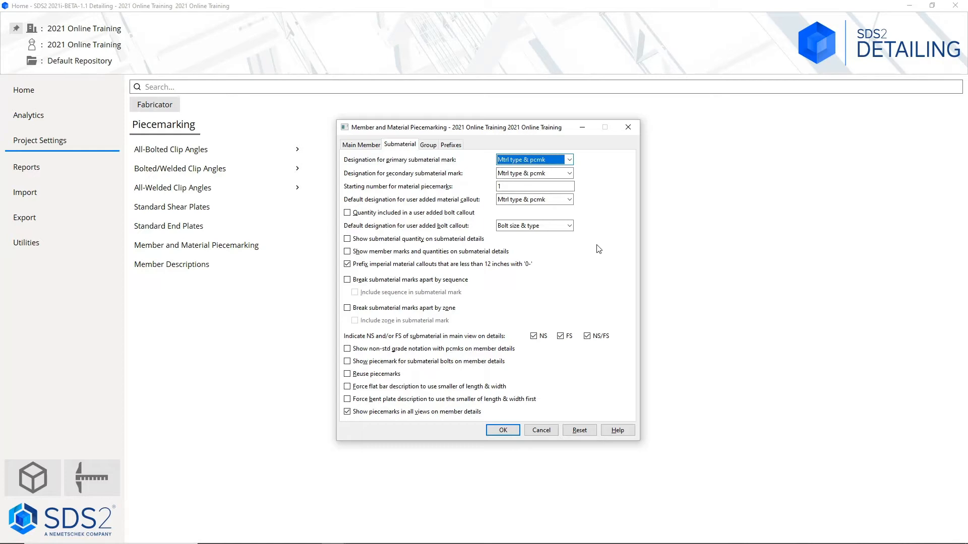
click(570, 226)
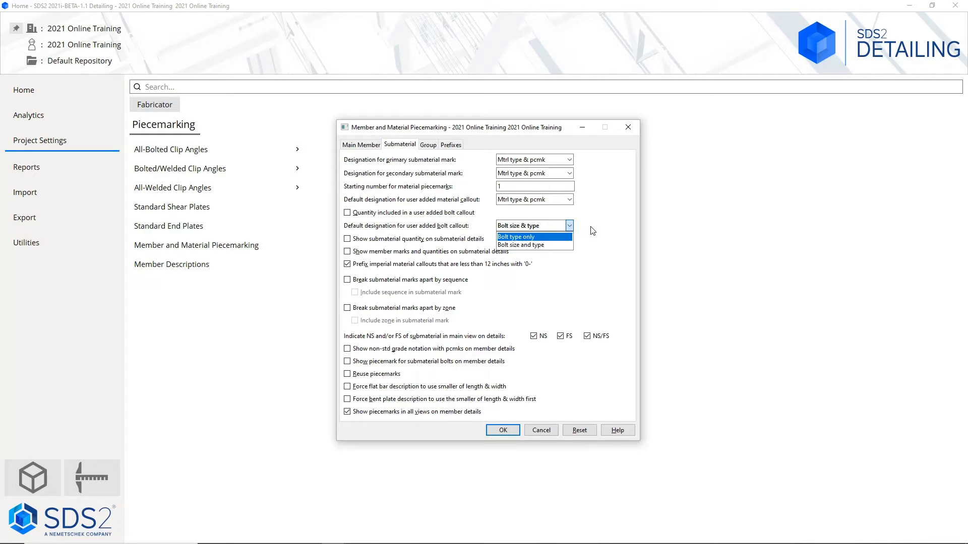
click(593, 230)
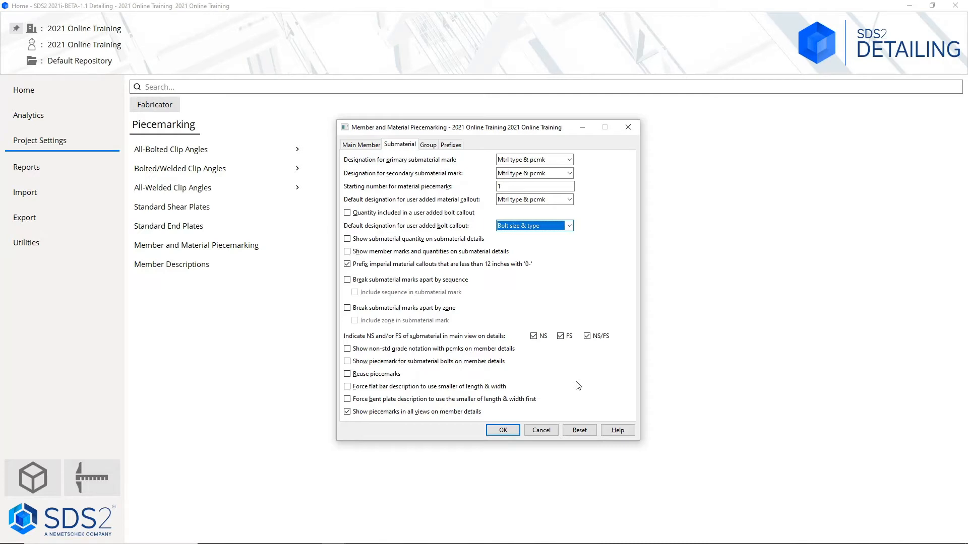
Step: Review the group piecemarking options and the material piecemark prefixes, and close the piecemarking settings without saving
click(429, 145)
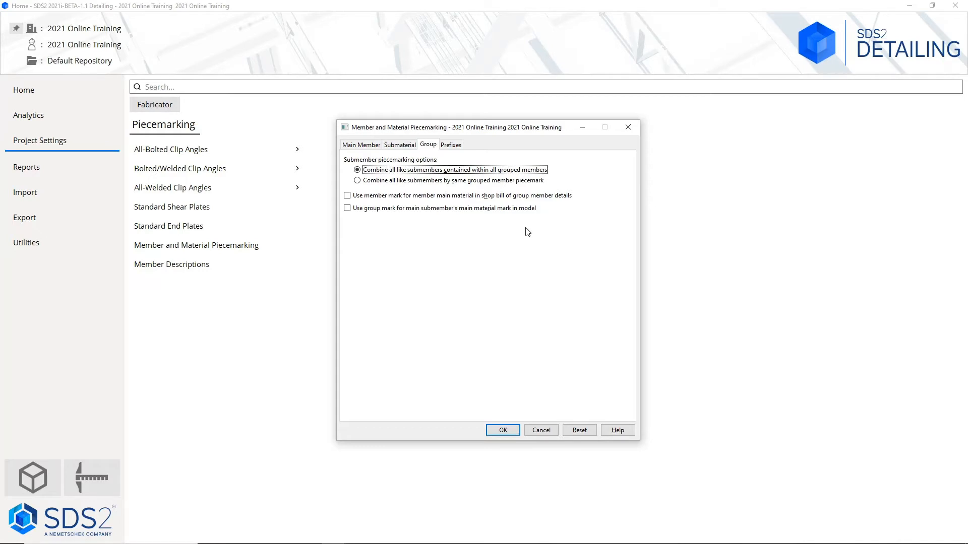
click(456, 146)
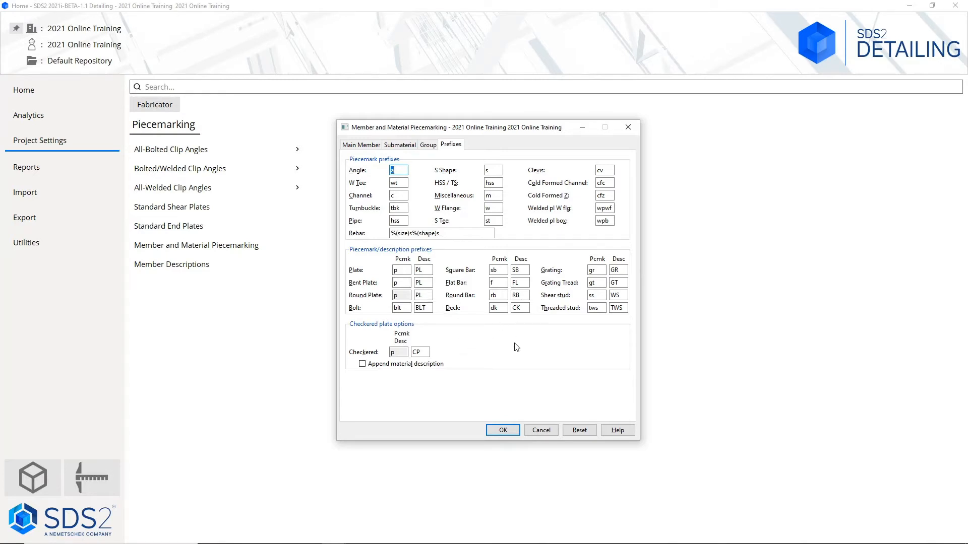
click(541, 431)
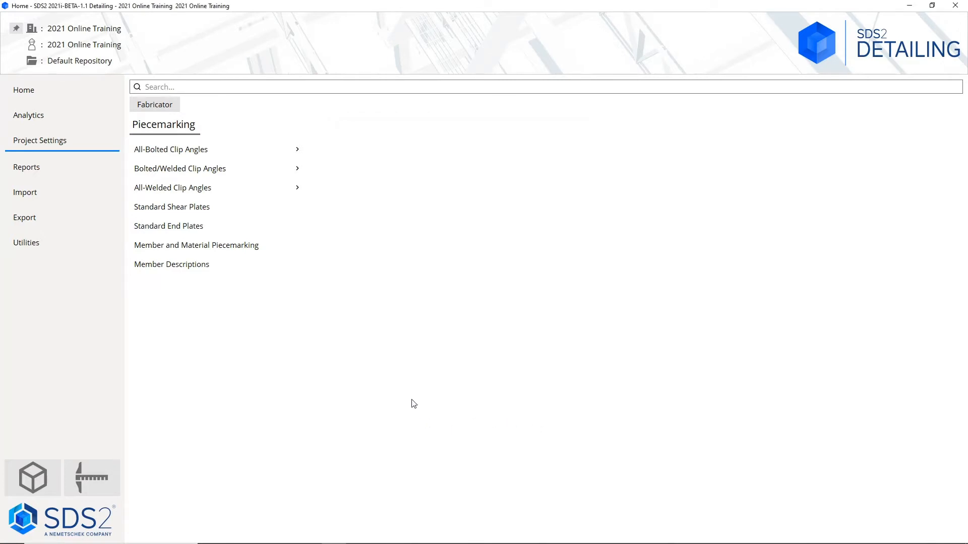
Step: Review the default member descriptions and their piecemark prefixes, and close Member Descriptions without saving
click(242, 264)
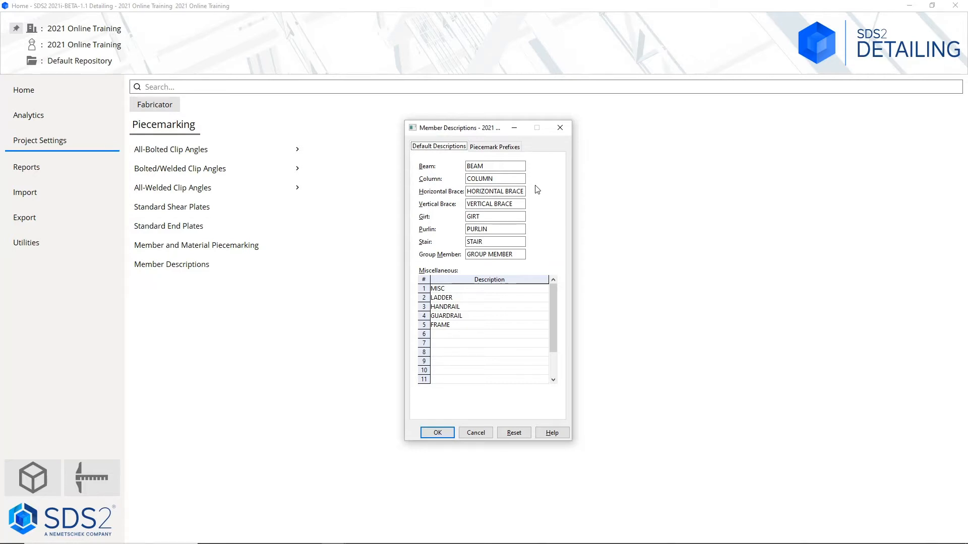
click(490, 150)
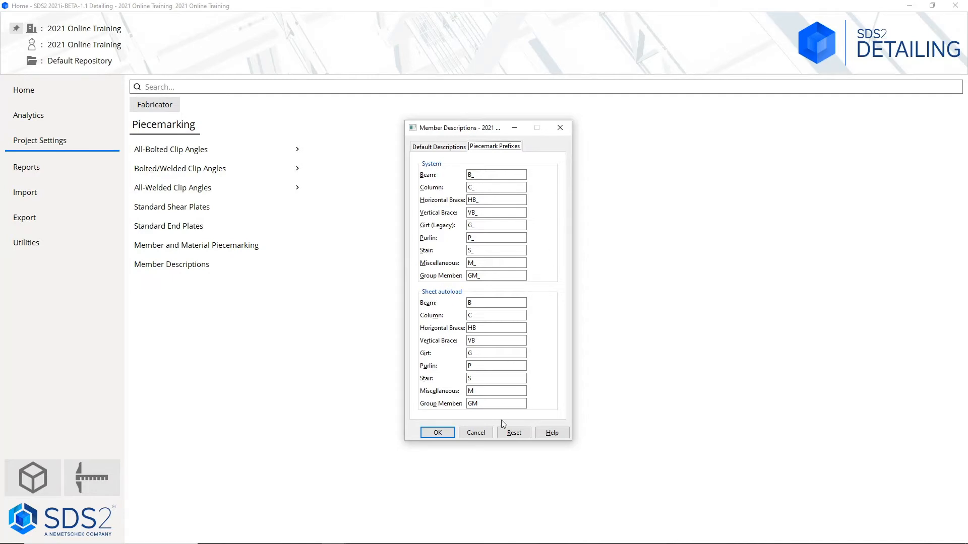
click(476, 433)
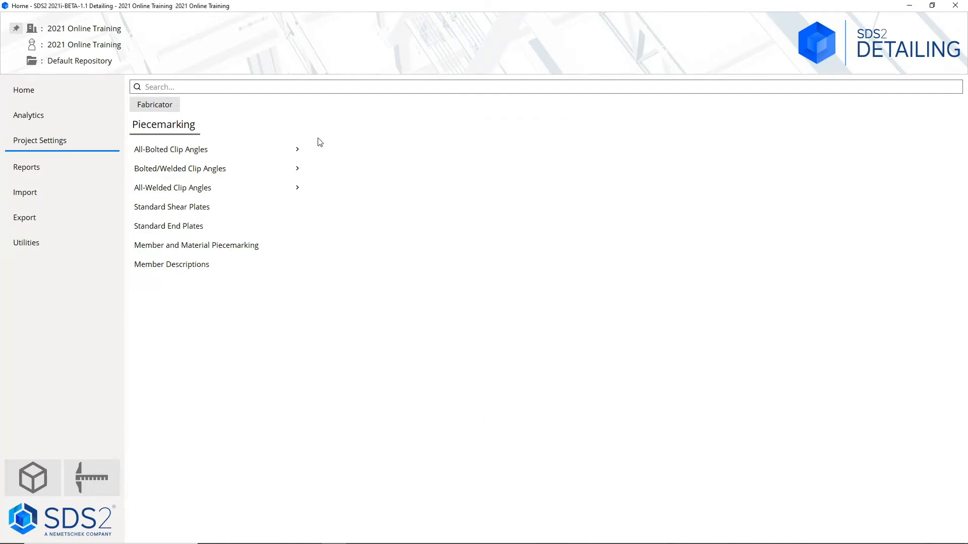
Step: Look over the fabricator's Sheets and Reports settings categories and return to the project settings overview
click(175, 102)
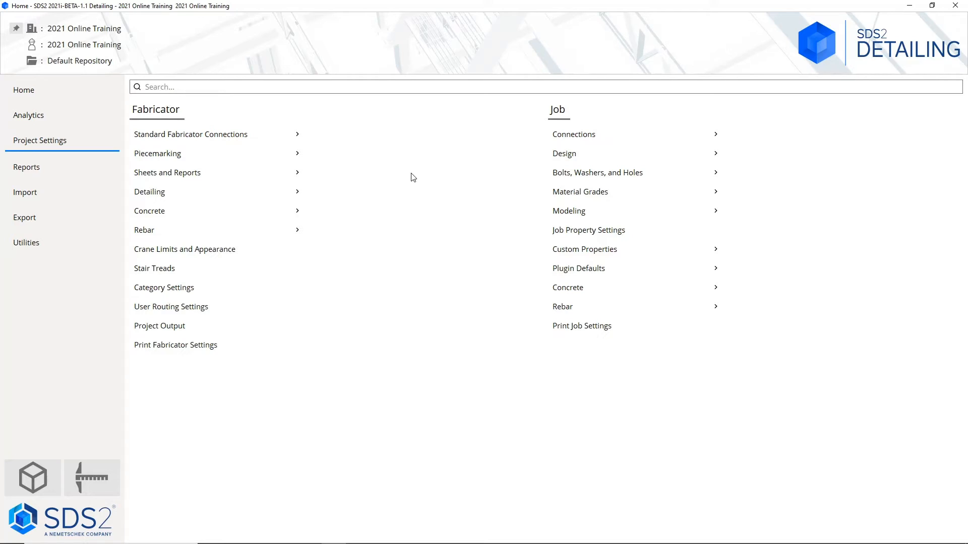
click(289, 177)
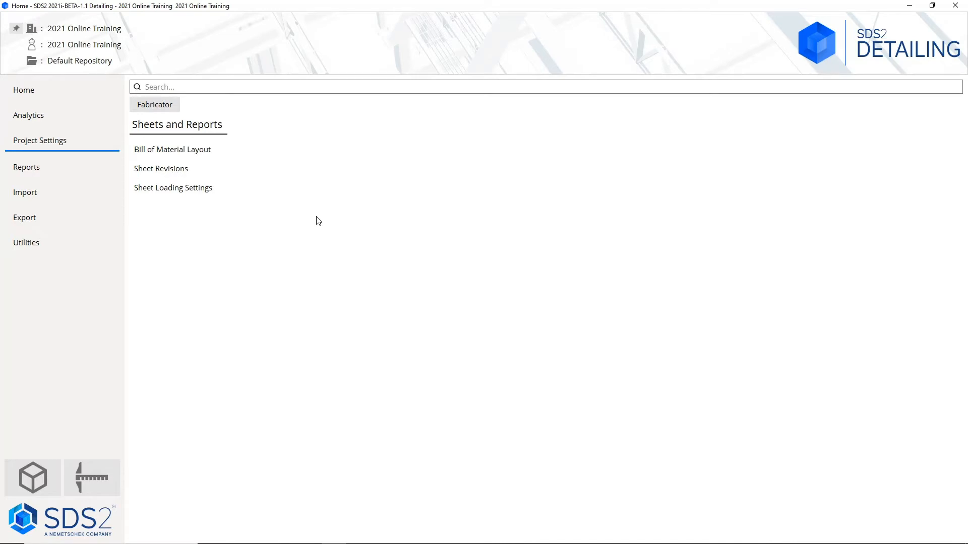
click(176, 104)
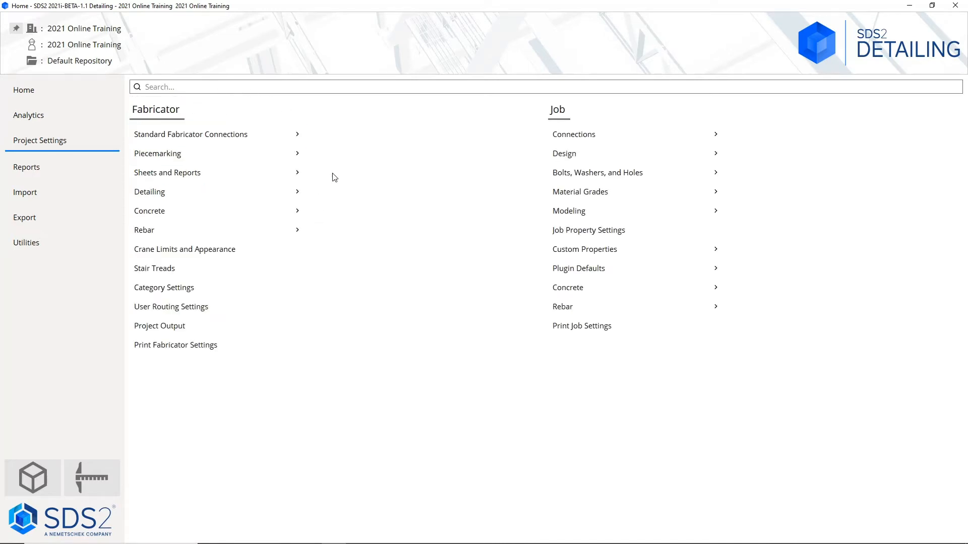
Step: Examine the general Dimension Settings for fabricator detailing, including the submaterial sloping hole layout dimension choices
click(276, 201)
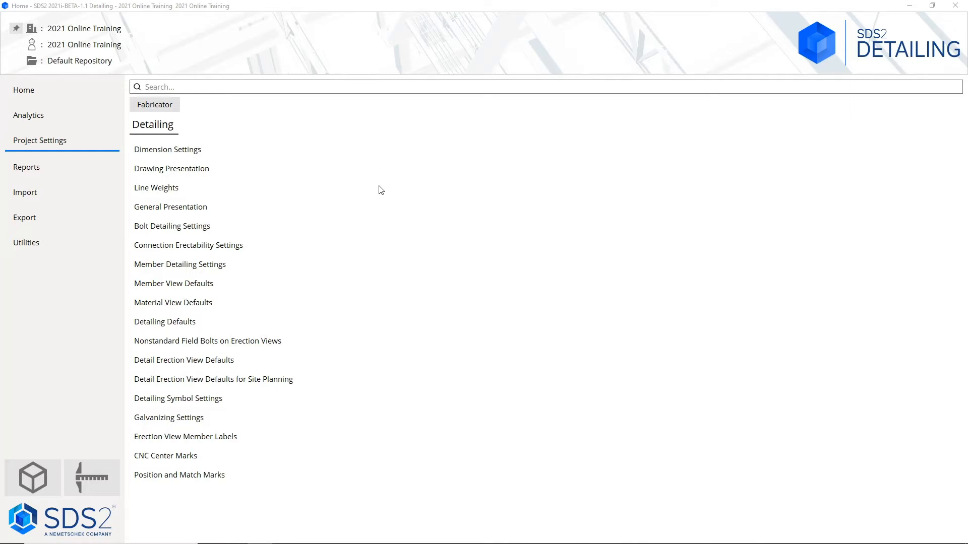
click(256, 157)
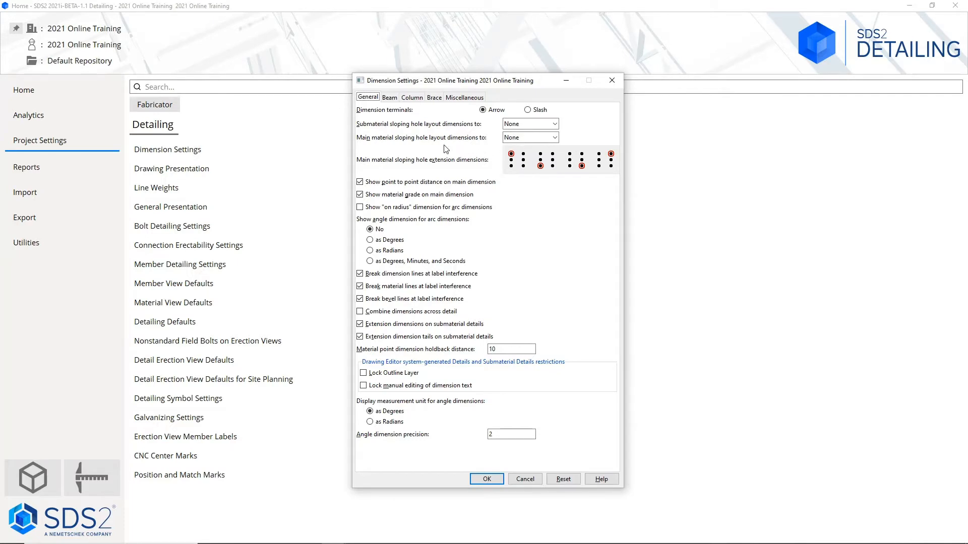
click(554, 124)
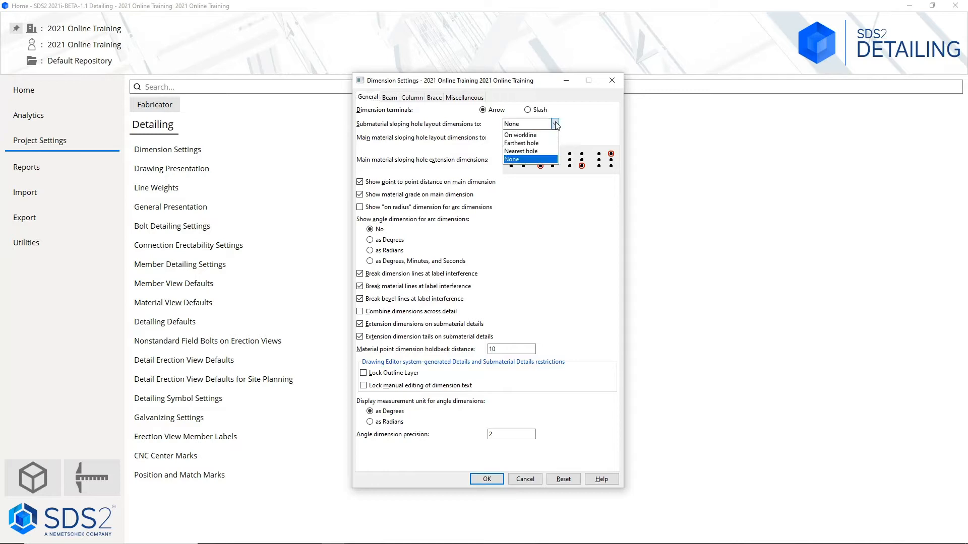
click(580, 128)
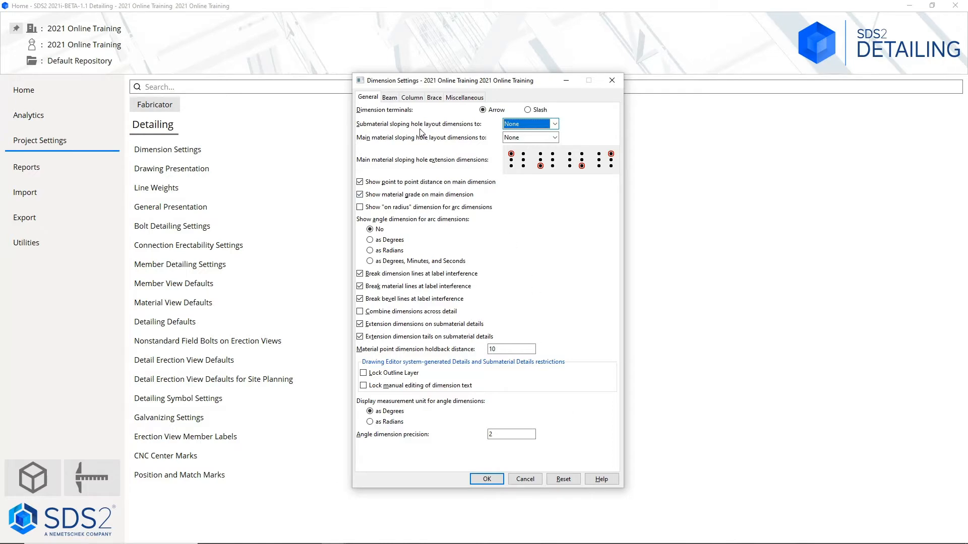
Step: Review the beam, column and brace dimension settings
click(398, 101)
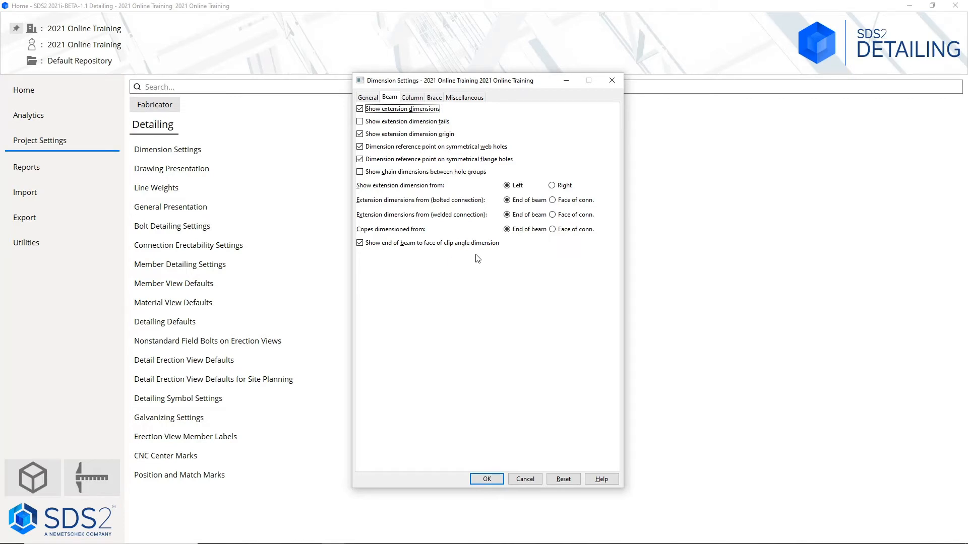
click(414, 98)
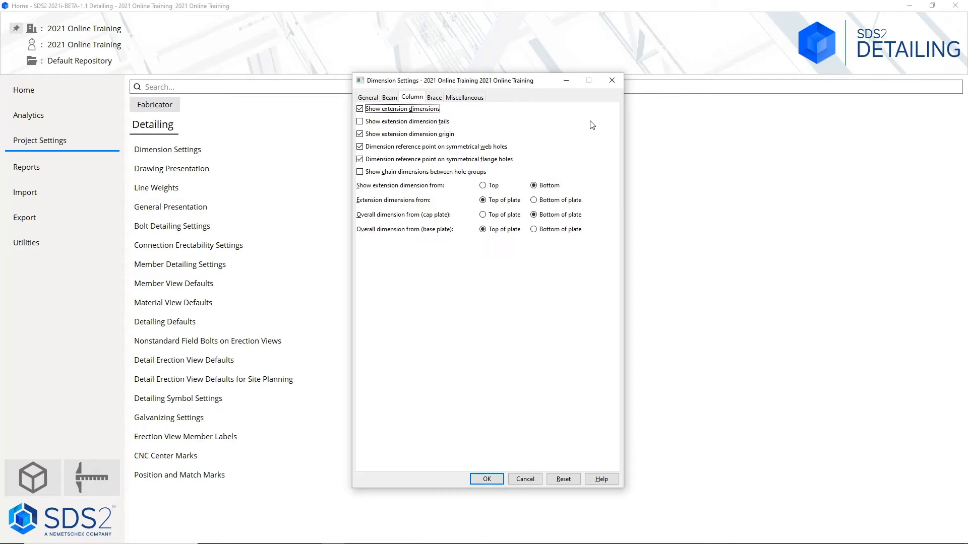
click(438, 99)
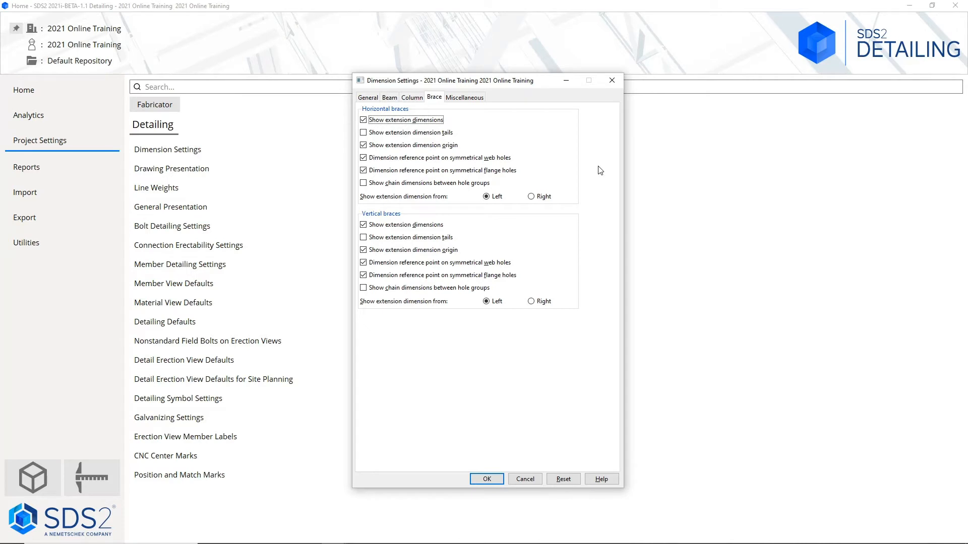
Step: Review the miscellaneous dimension settings, including where rolled plate width is dimensioned from, and close Dimension Settings without saving
click(479, 103)
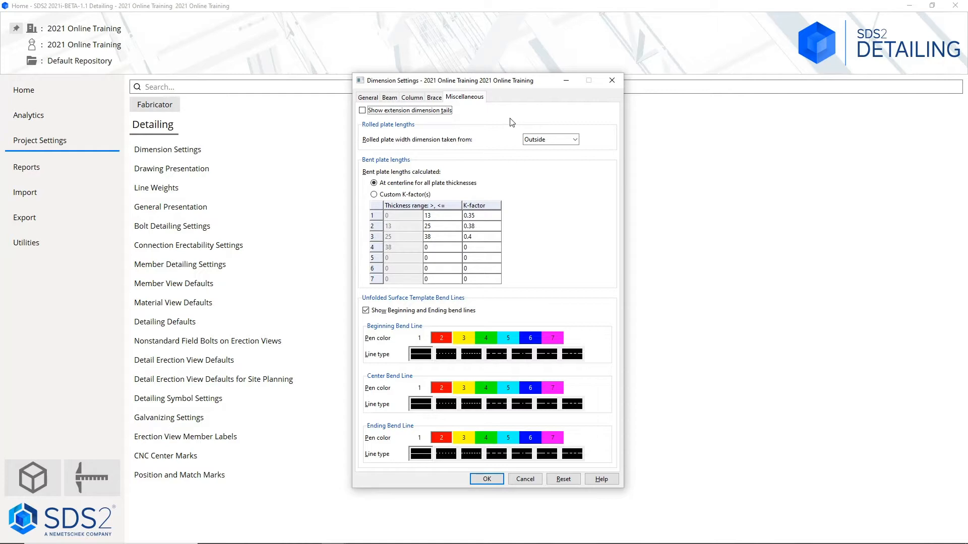
click(568, 143)
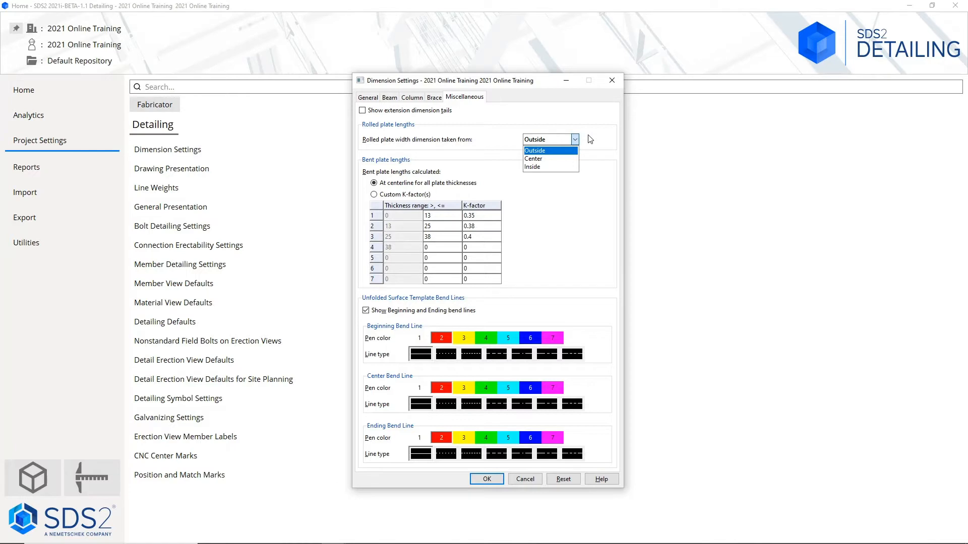
click(589, 140)
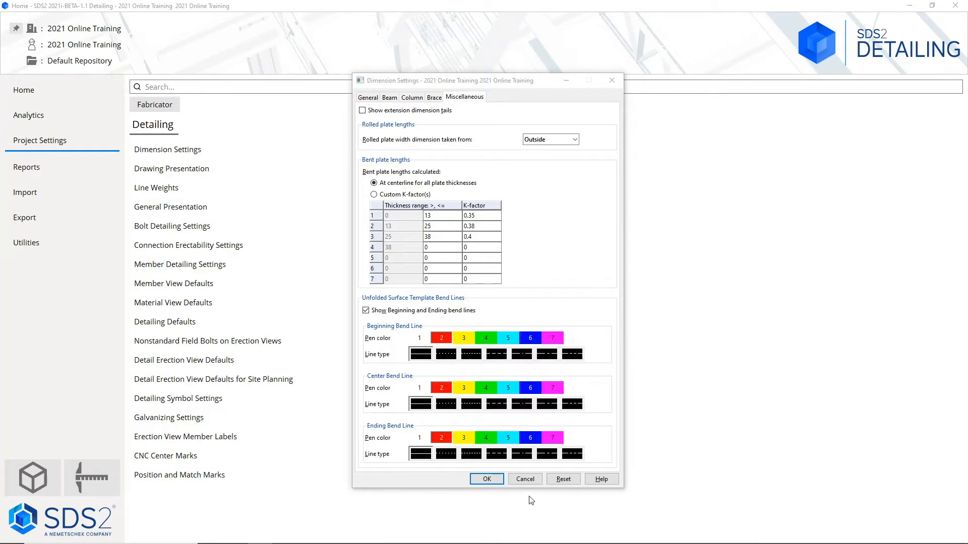
click(525, 480)
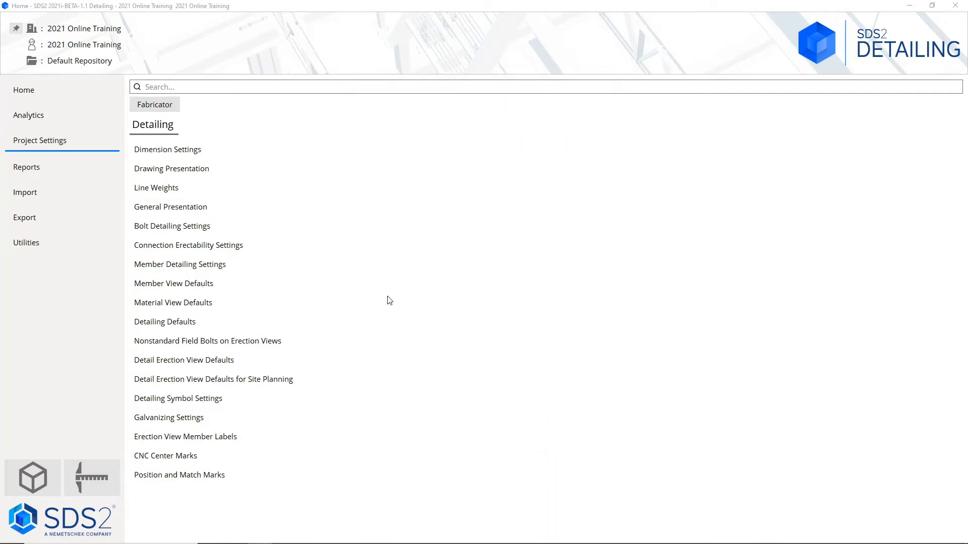
Step: Review the Drawing Presentation settings for sizes, fonts, pen colors and the bill of material
click(251, 168)
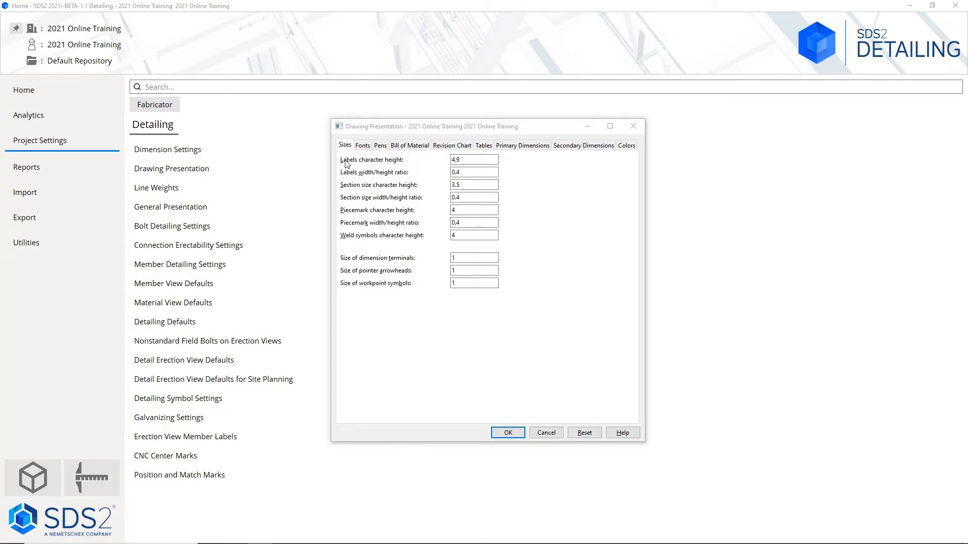
click(363, 146)
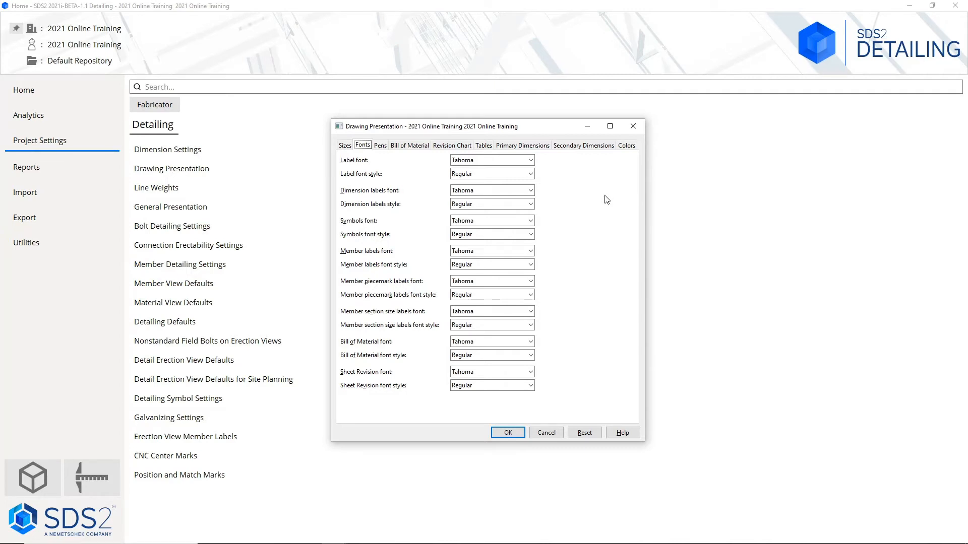
click(382, 147)
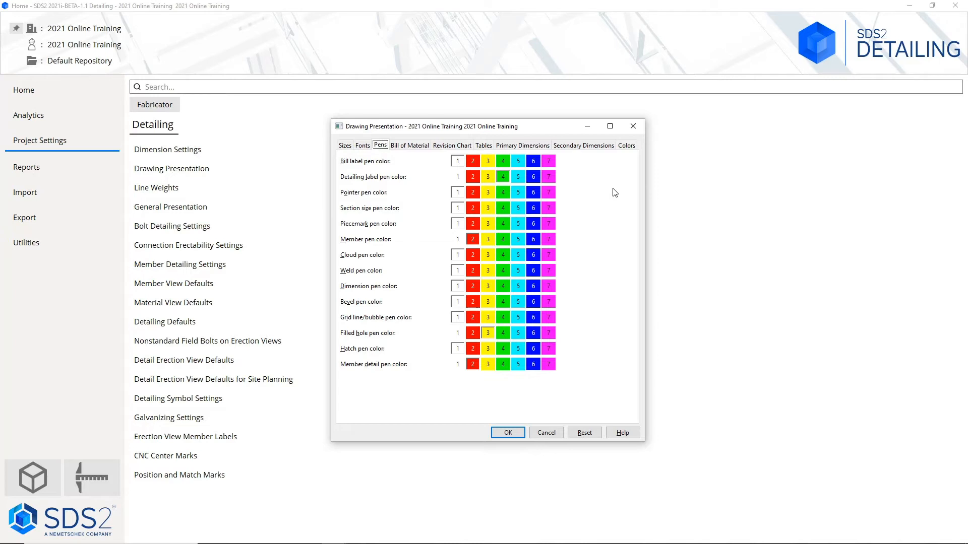
click(405, 146)
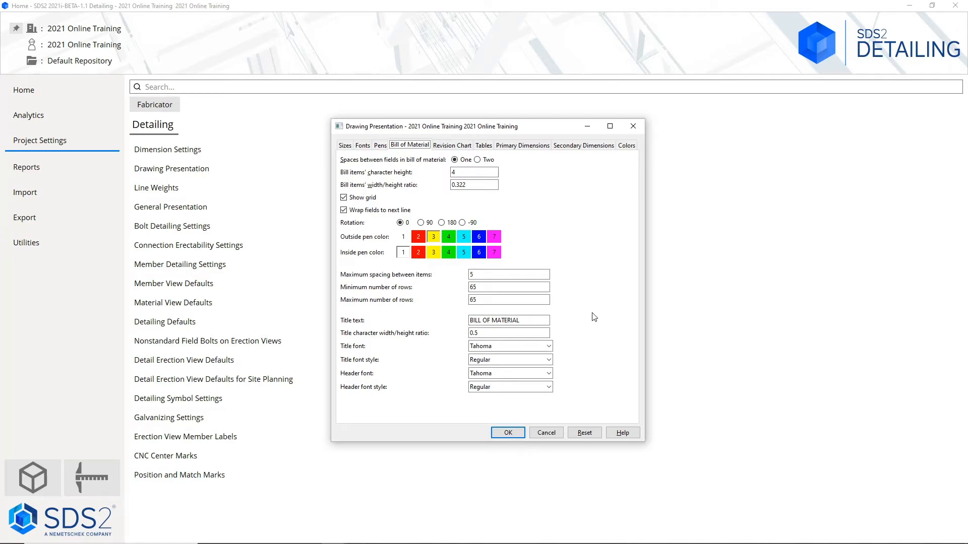
Step: Examine the revision chart presentation settings, including the available anchor locations
click(461, 148)
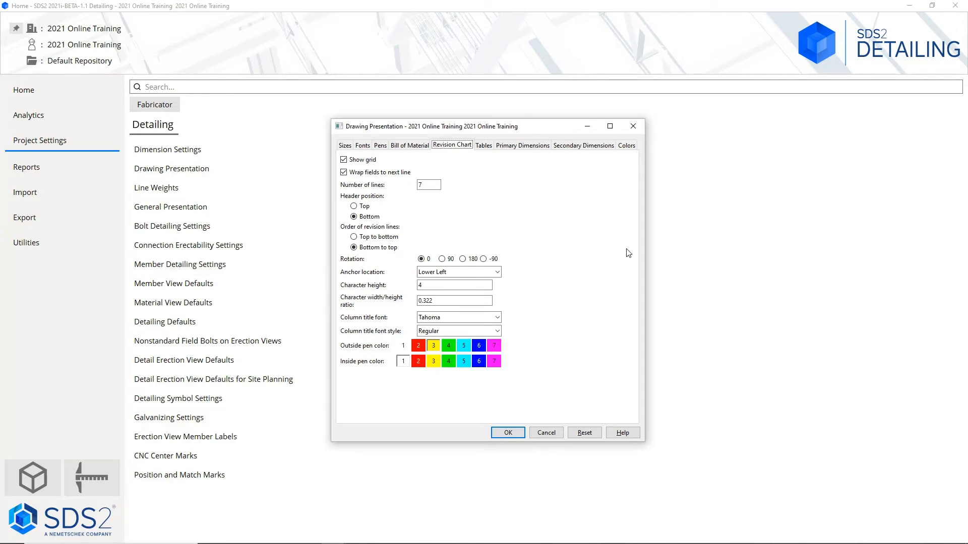
click(497, 272)
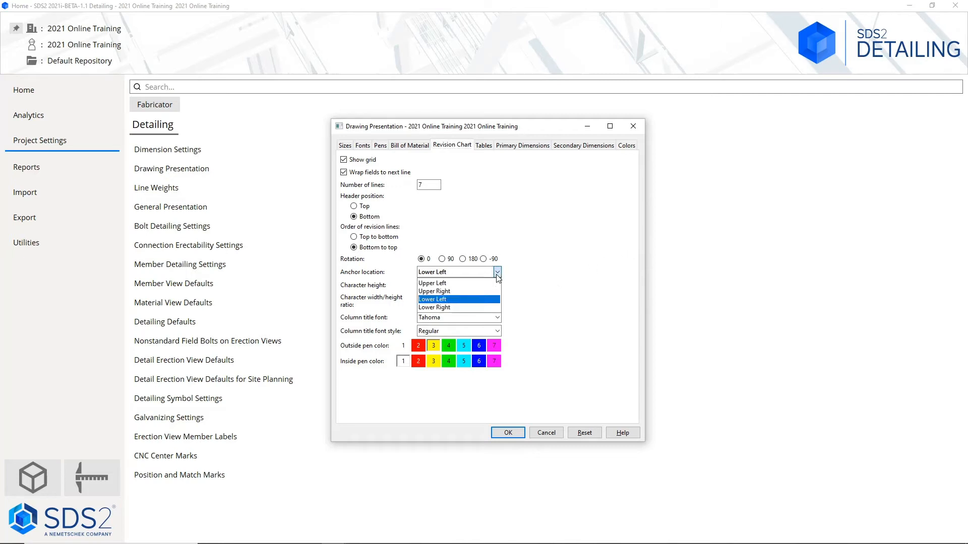
click(531, 280)
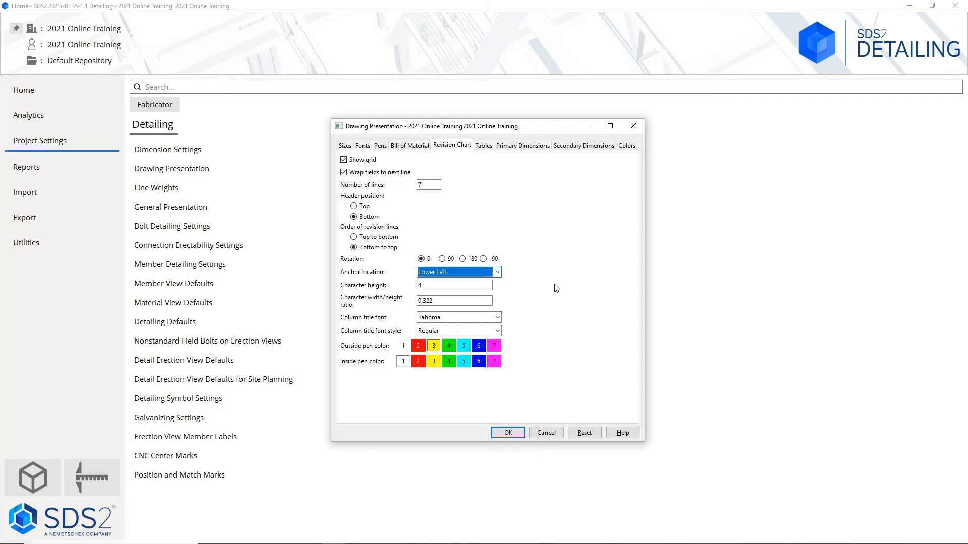
Step: Review the presentation settings for tables, primary and secondary dimensions and layer colors, and close Drawing Presentation without saving
click(485, 146)
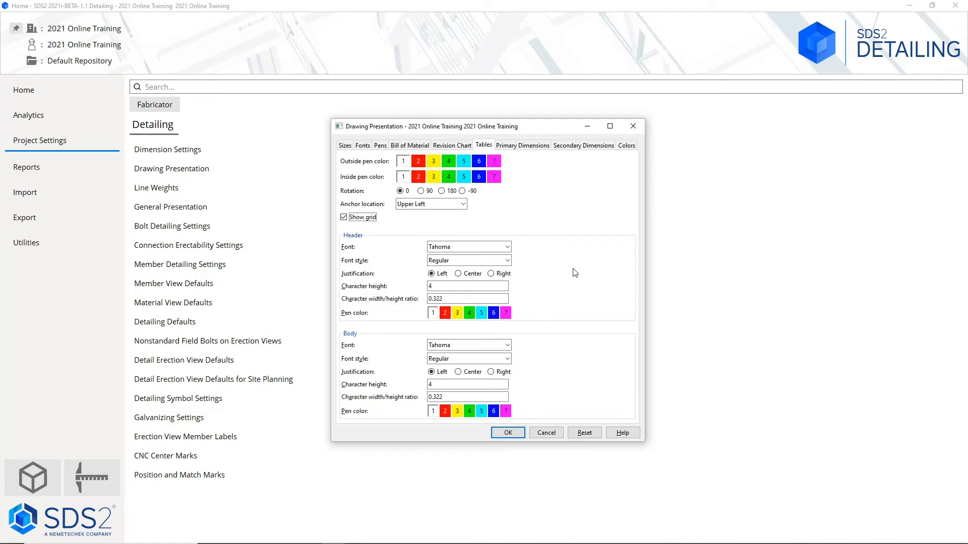
click(523, 146)
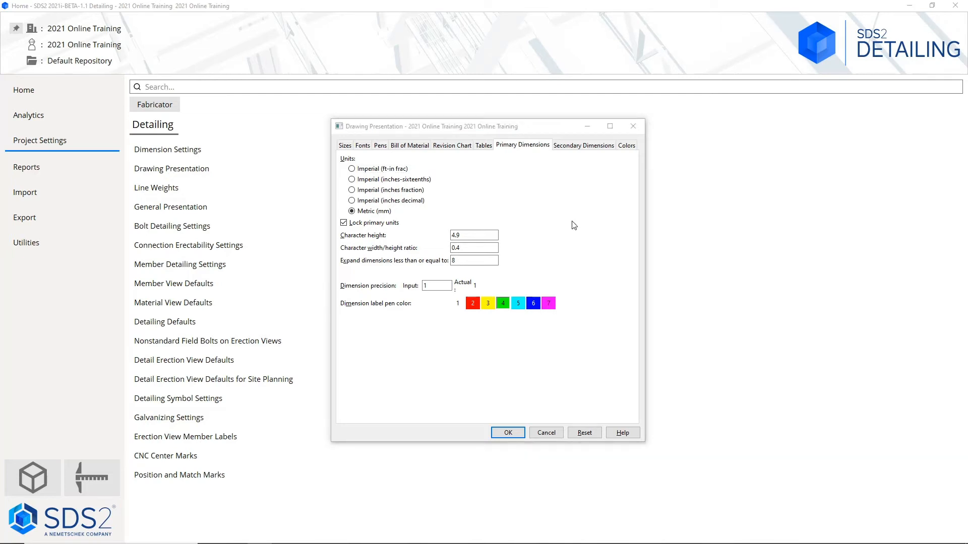
click(579, 148)
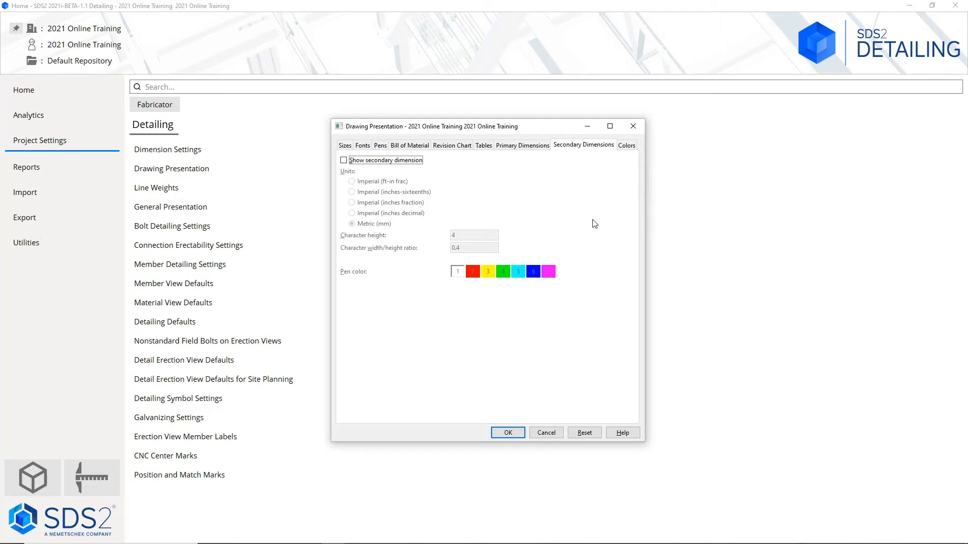
click(627, 147)
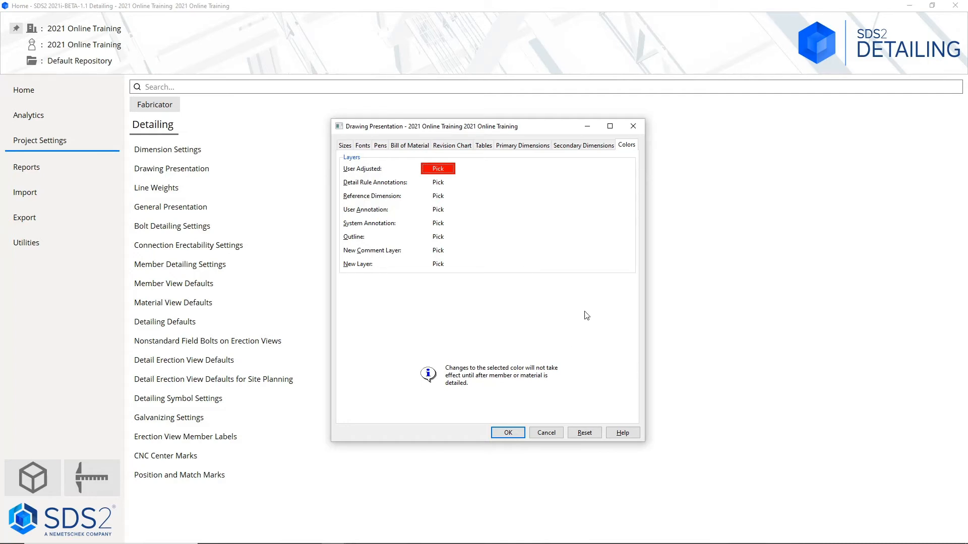
click(548, 434)
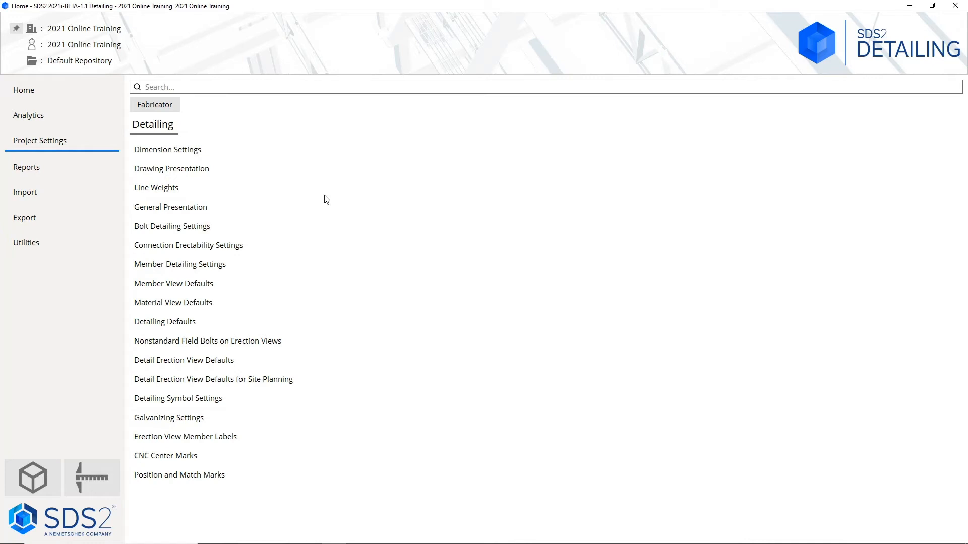
Step: Review the Line Weights and General Presentation settings, including the choices for clearing the detail flag, closing each without saving
click(237, 189)
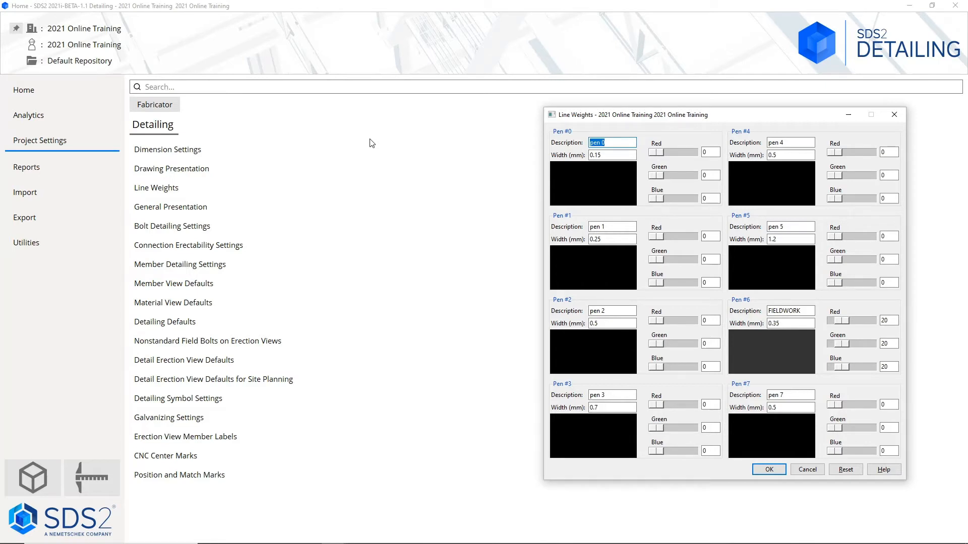
click(819, 471)
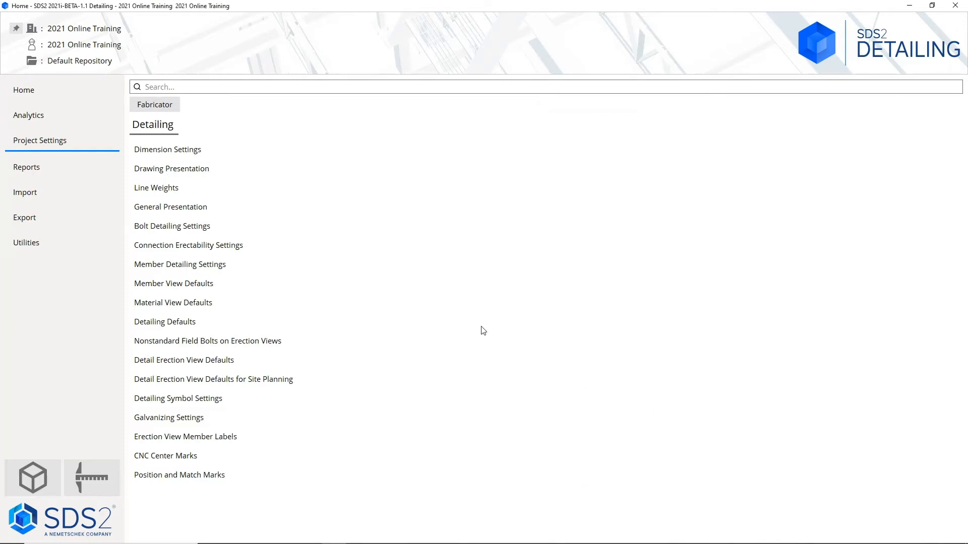
click(231, 216)
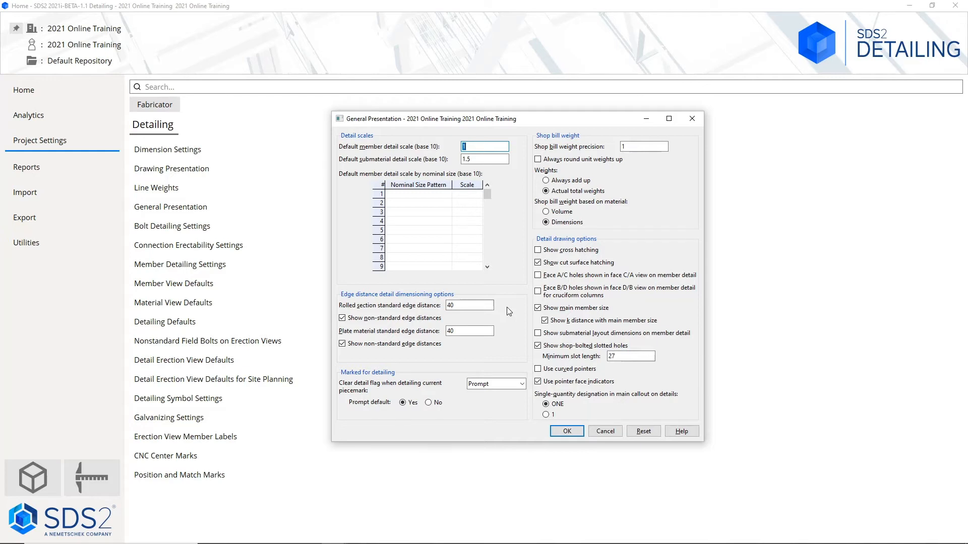
click(522, 384)
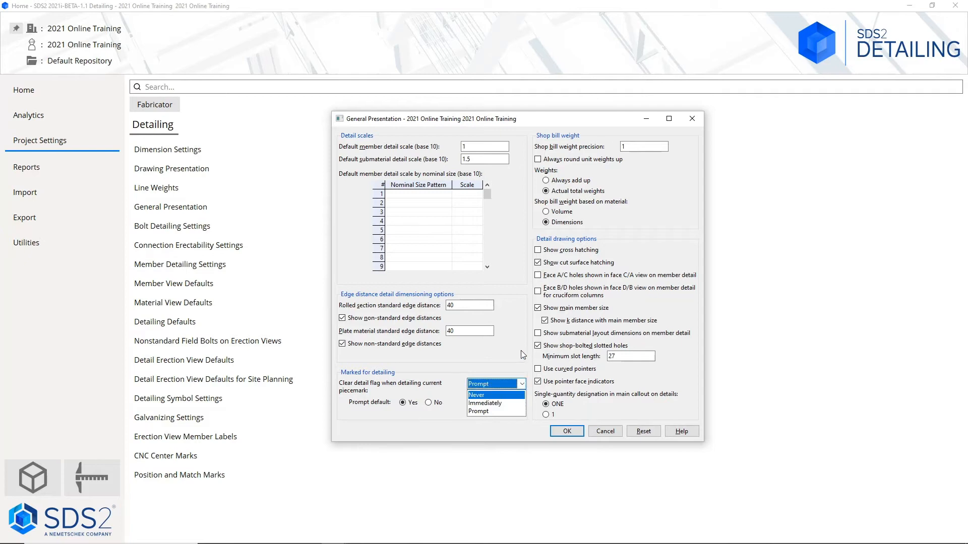
click(480, 384)
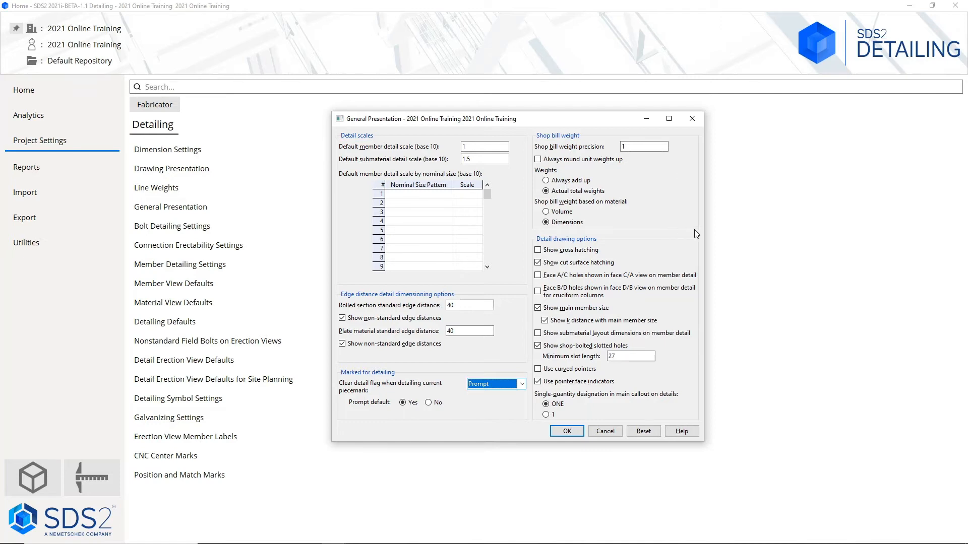
click(605, 432)
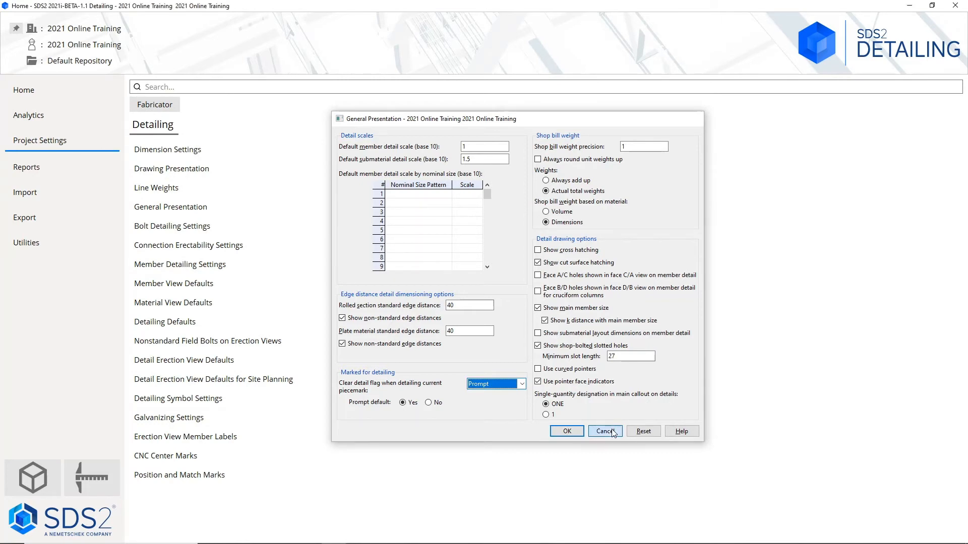
Step: Review the Bolt Detailing Settings, including the bolt designation and bolt summary format choices for details, and close them without saving
click(235, 225)
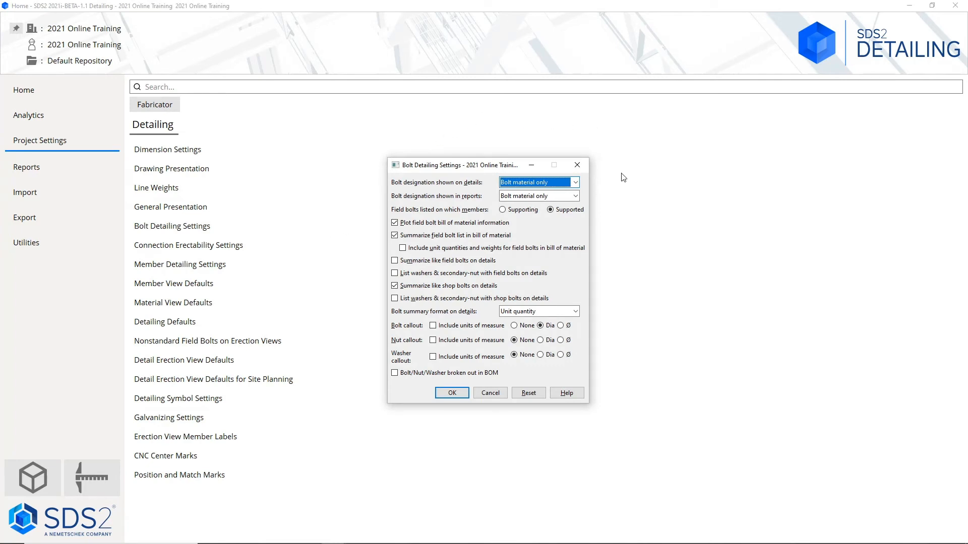
click(575, 184)
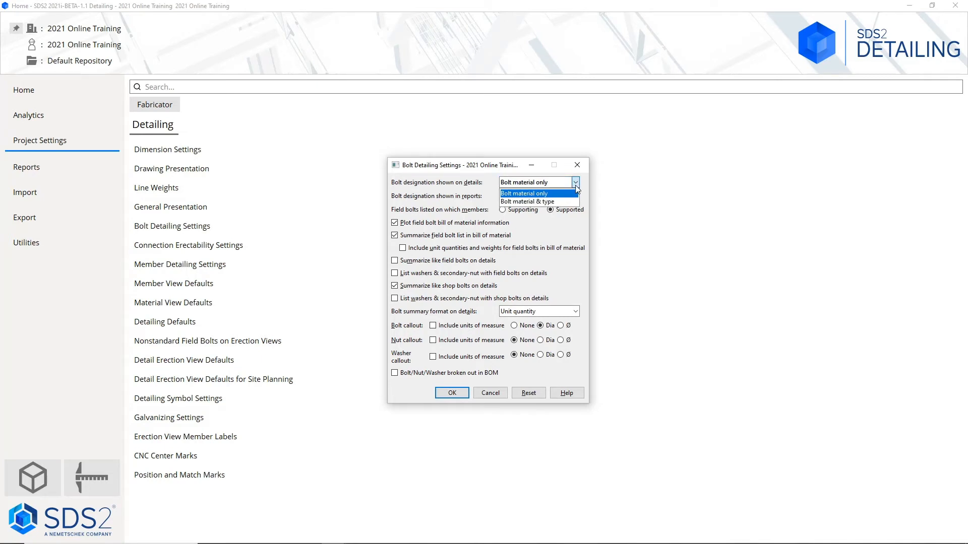
click(625, 190)
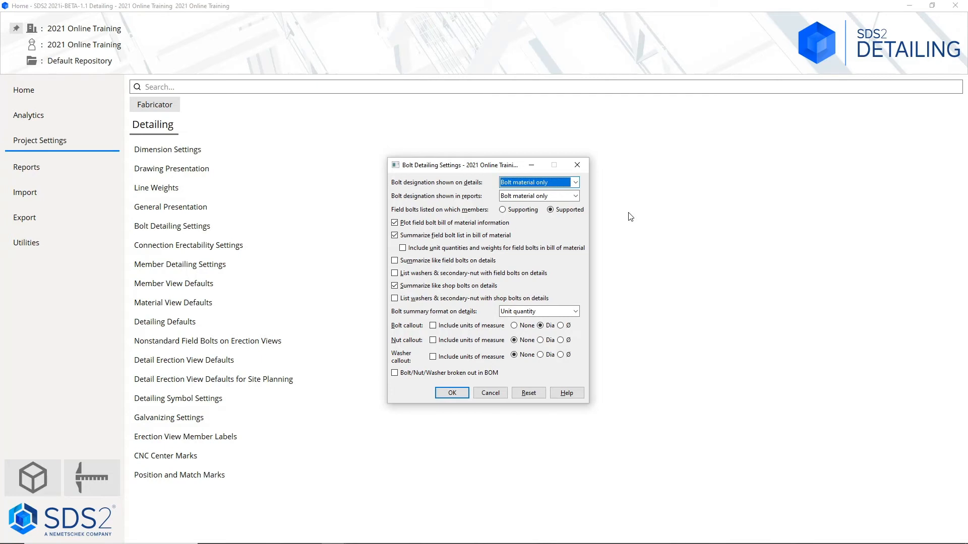
click(576, 312)
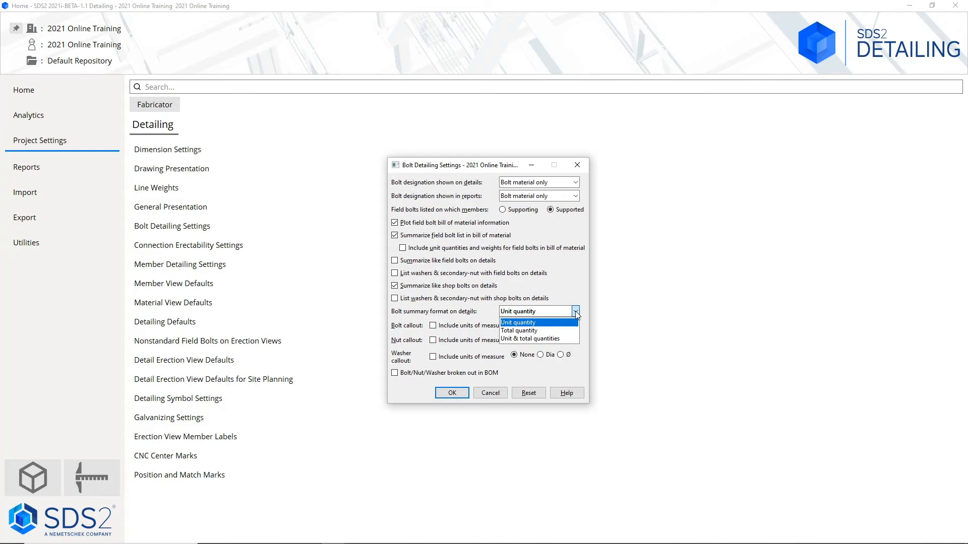
click(605, 314)
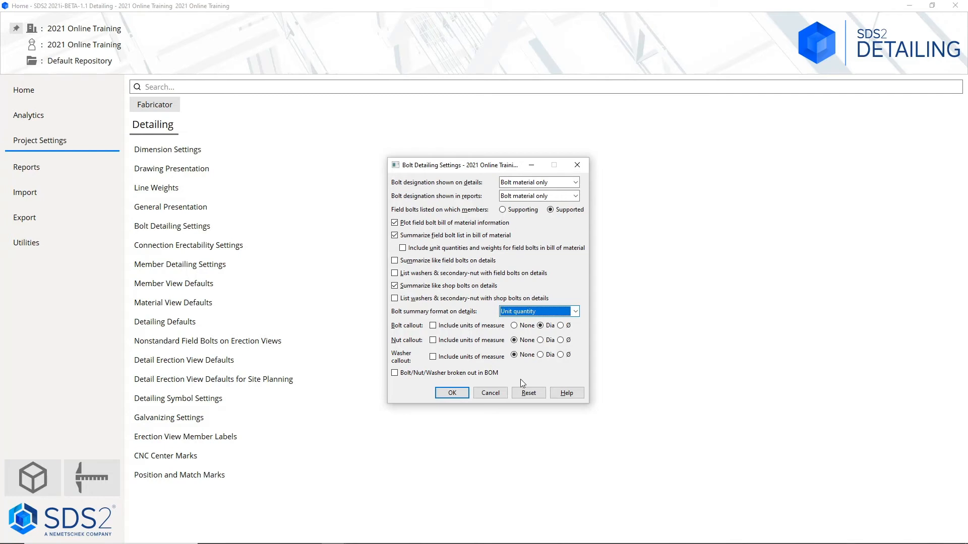
click(498, 396)
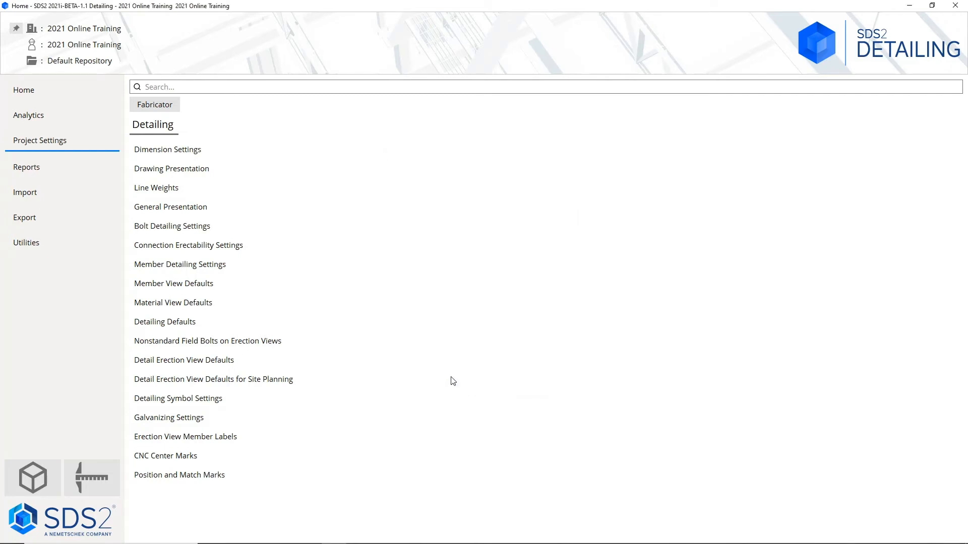
Step: Review the Connection Erectability Settings, including the field bolted stability angle and tension controlled tool type choices, and close them without saving
click(262, 245)
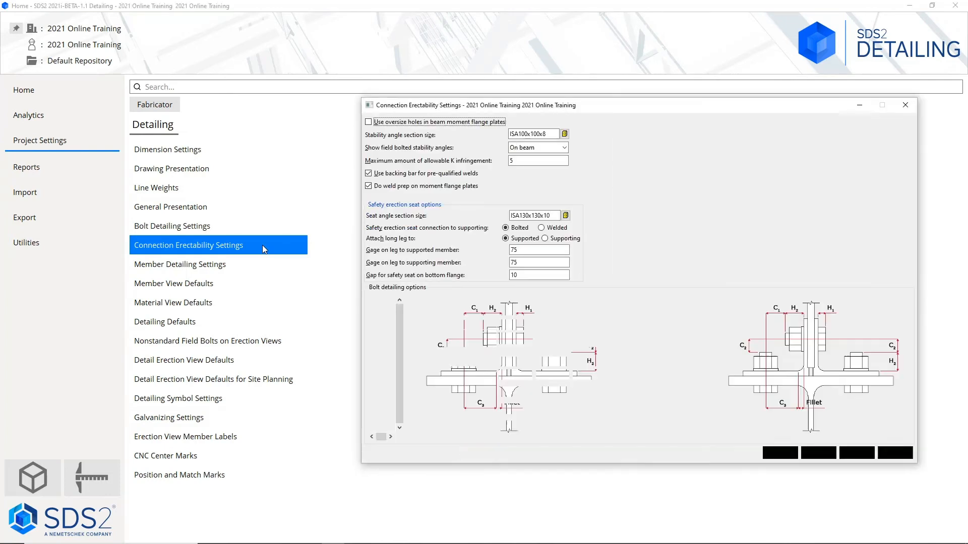
drag(667, 111, 654, 112)
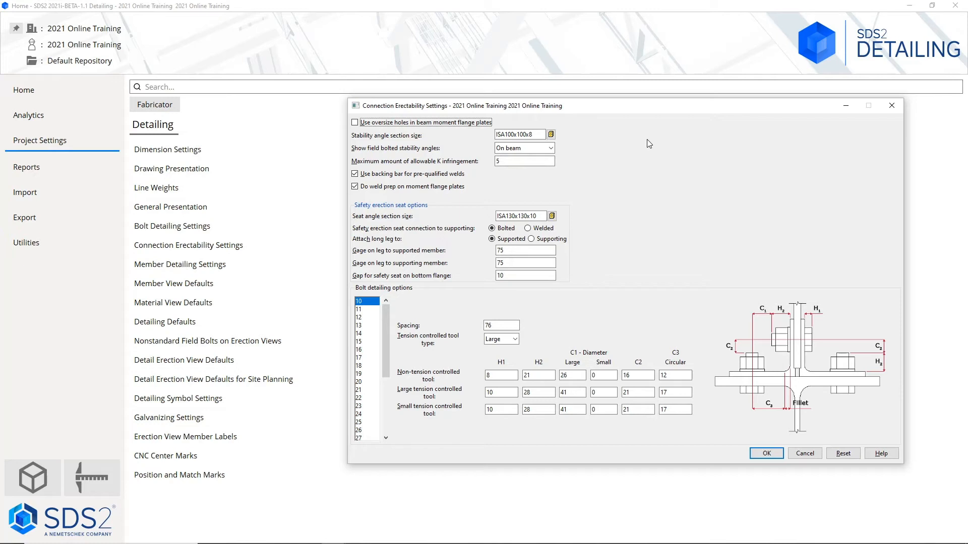
click(551, 148)
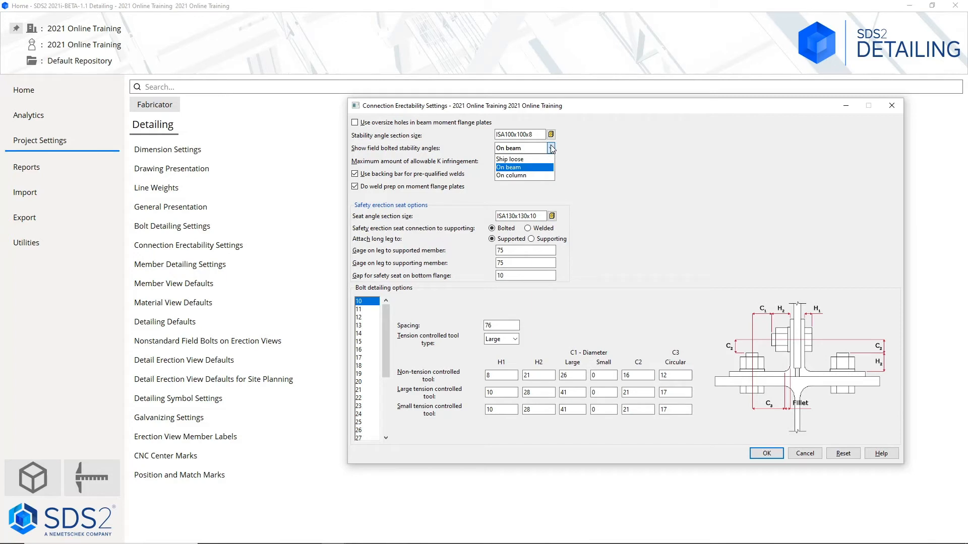
click(583, 149)
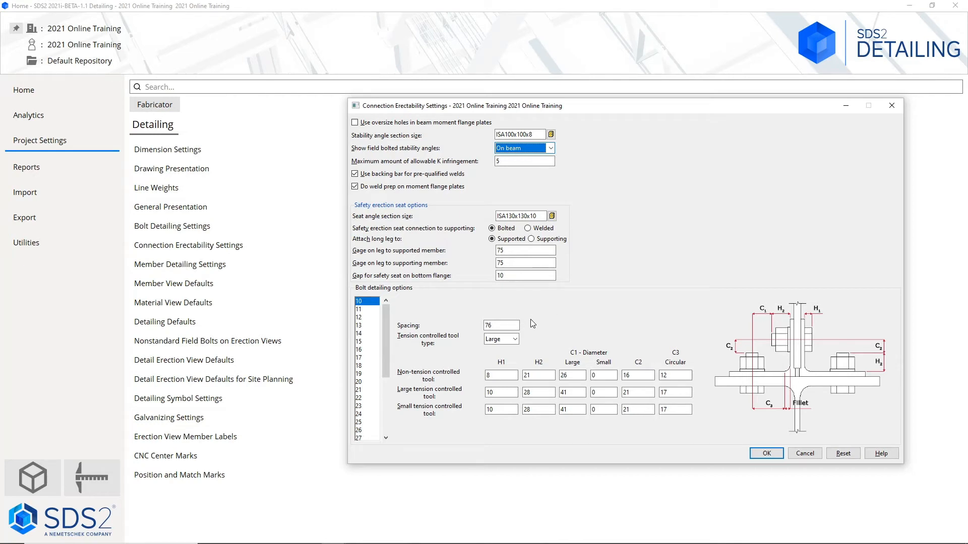
click(515, 339)
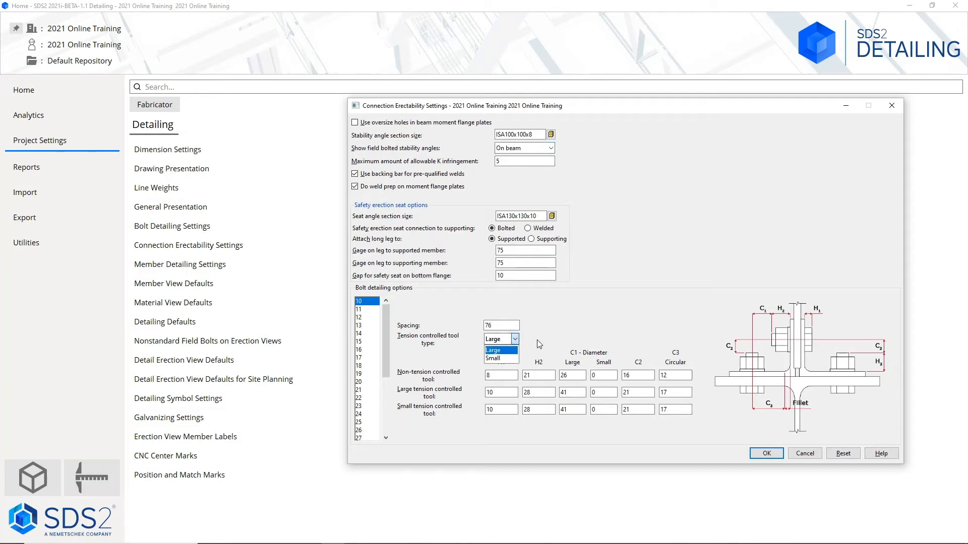
click(537, 339)
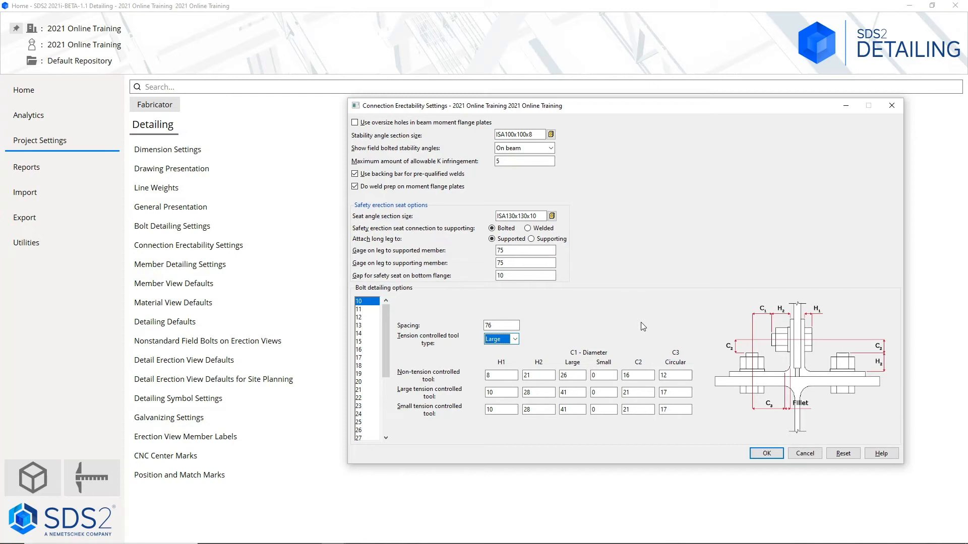
click(805, 454)
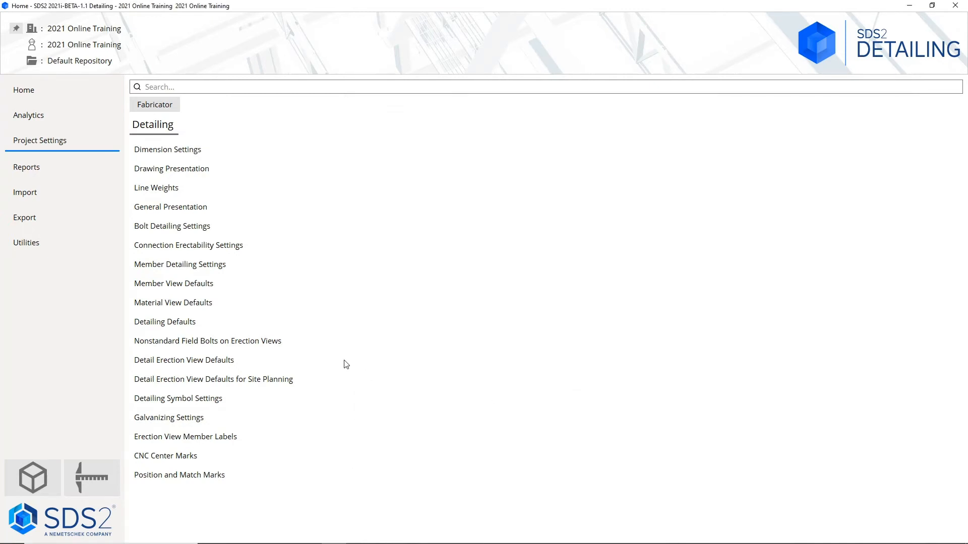
Step: Review the beam settings in Member Detailing Settings, including the cope cut type choices, plus the column and shear through plate settings
click(263, 267)
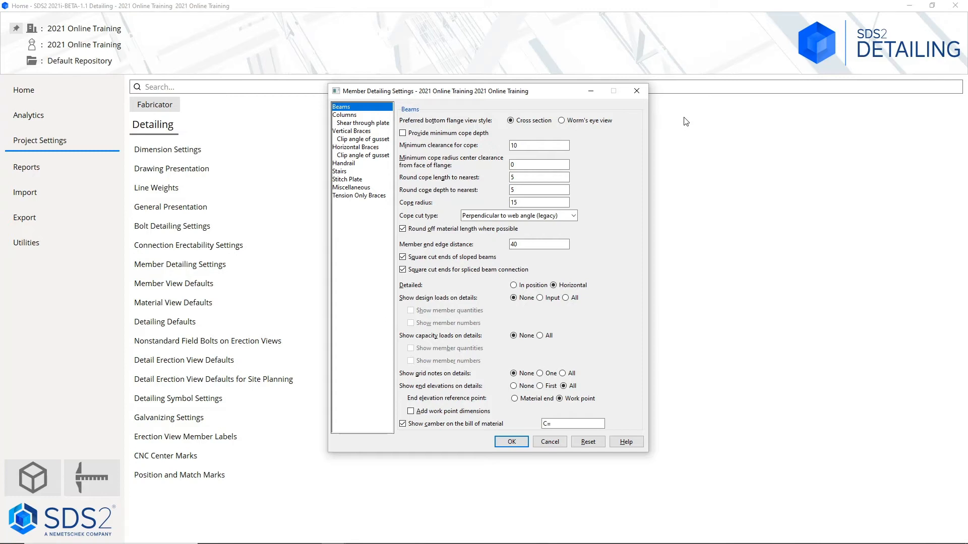
click(574, 216)
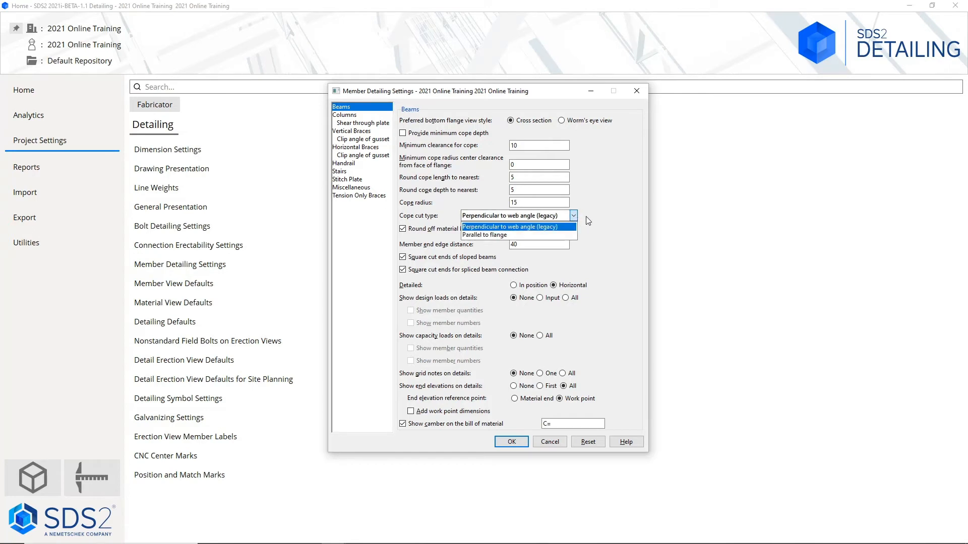
click(585, 217)
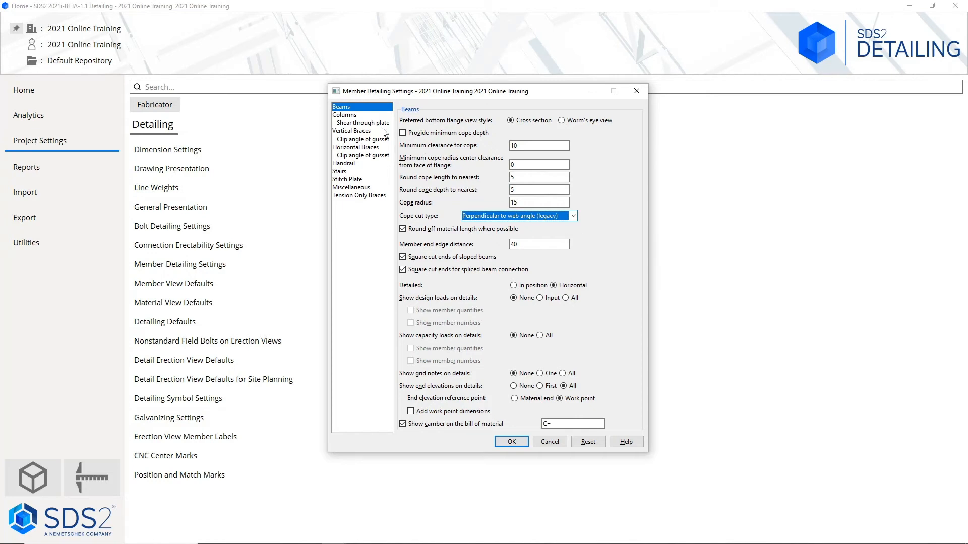
click(365, 116)
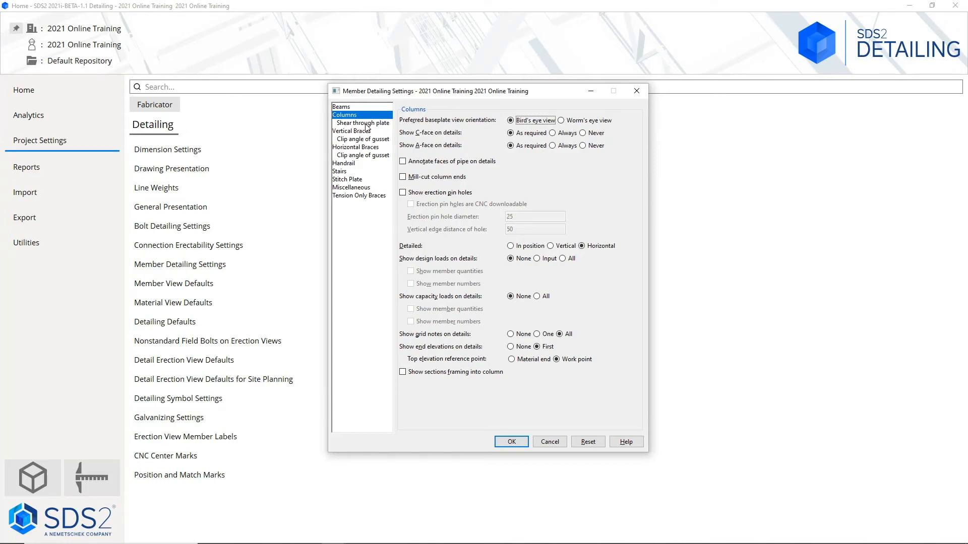
click(366, 126)
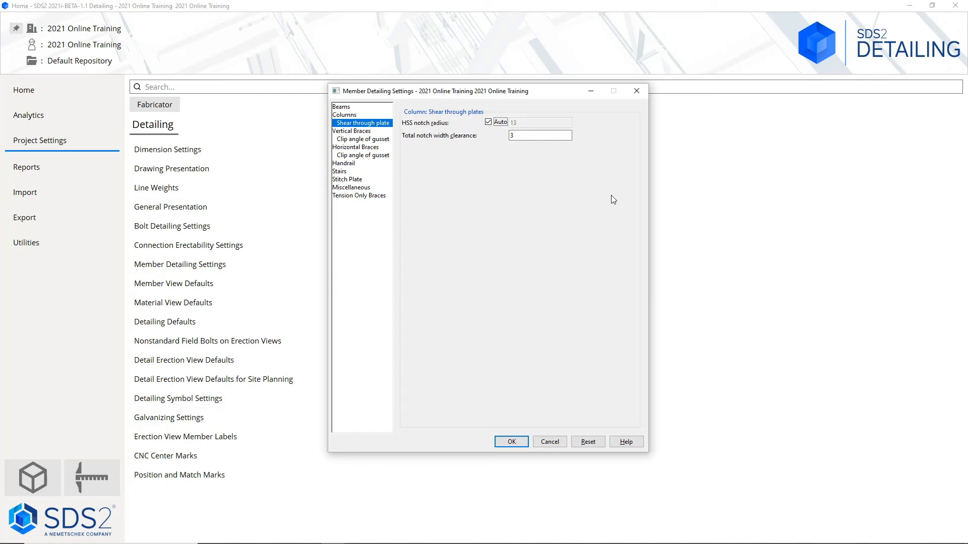
Step: Review the vertical brace settings, including the HSS erection bolt and intersection gusset notch preparation choices, and their gusset clip angle settings
click(355, 132)
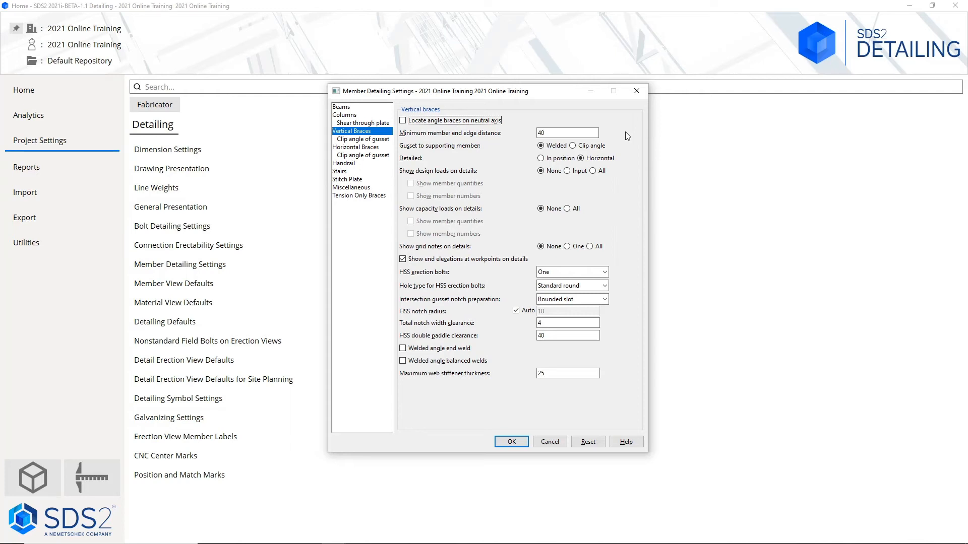
click(605, 272)
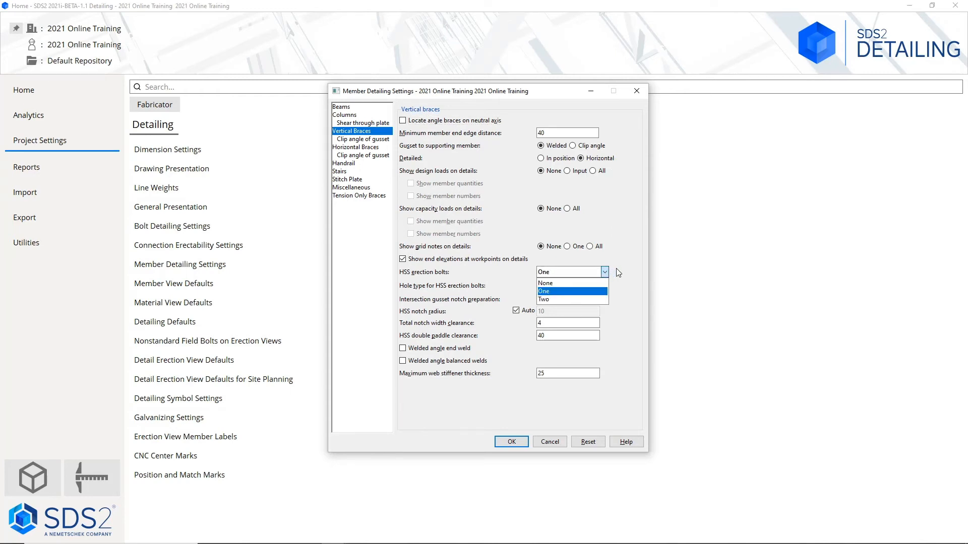
click(619, 273)
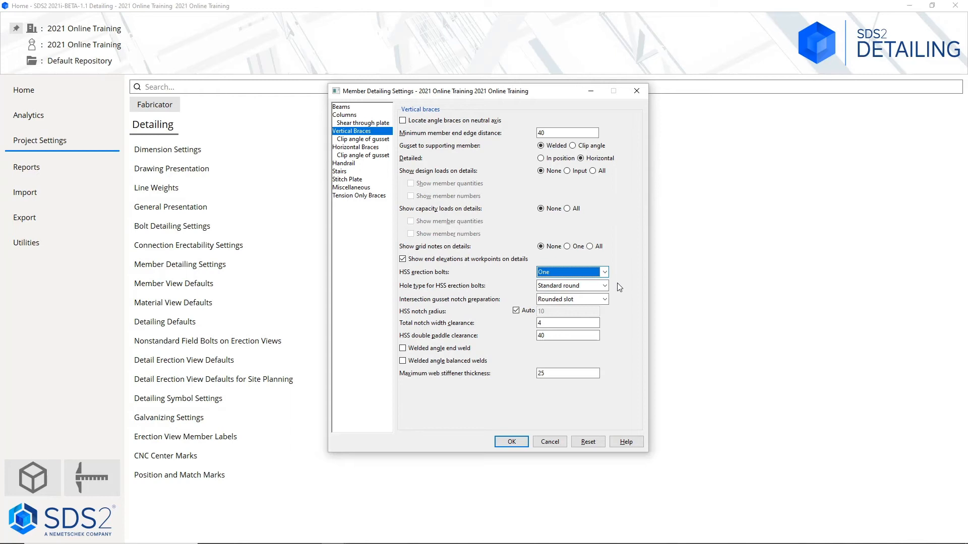
click(604, 299)
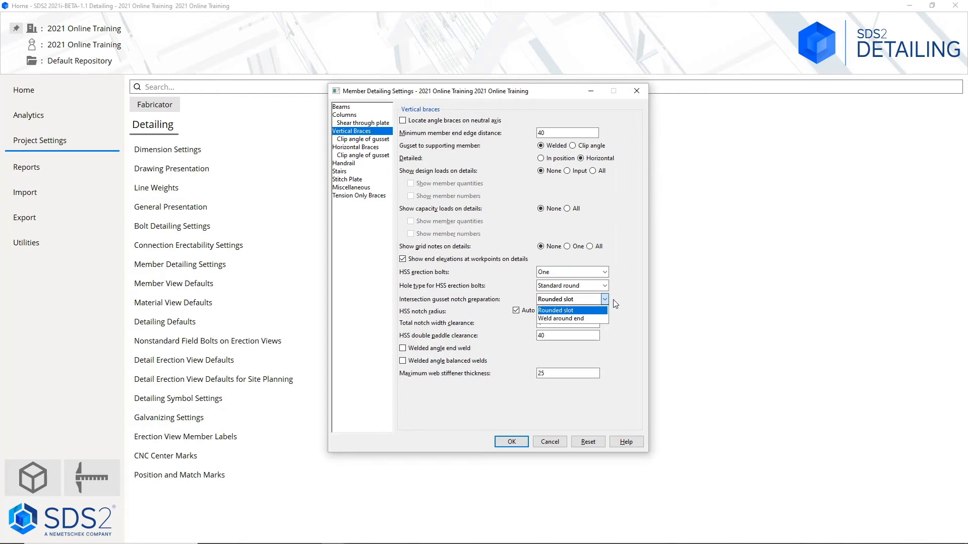
click(613, 300)
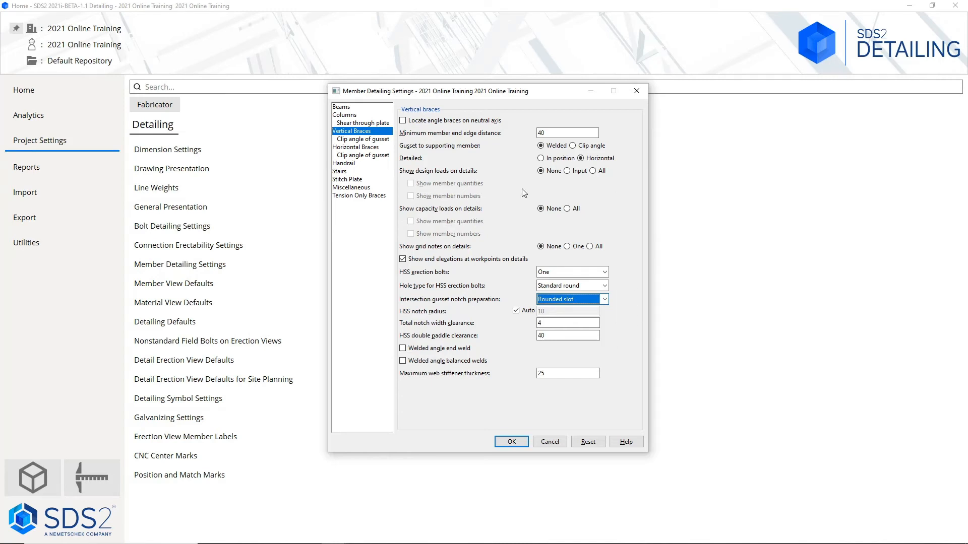
click(361, 139)
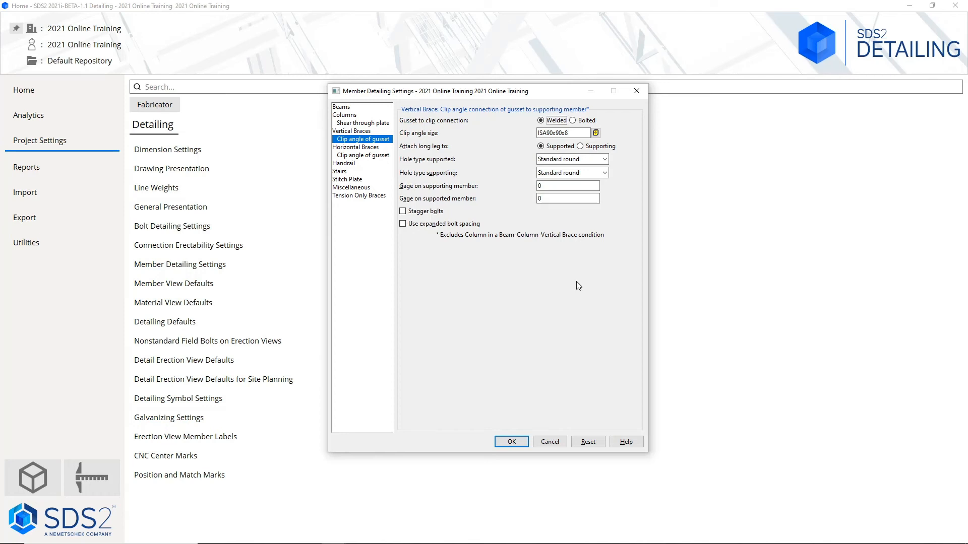
Step: Review the horizontal brace settings, including the HSS erection bolt choices, and their gusset clip angle settings, including which side the clips go on
click(370, 147)
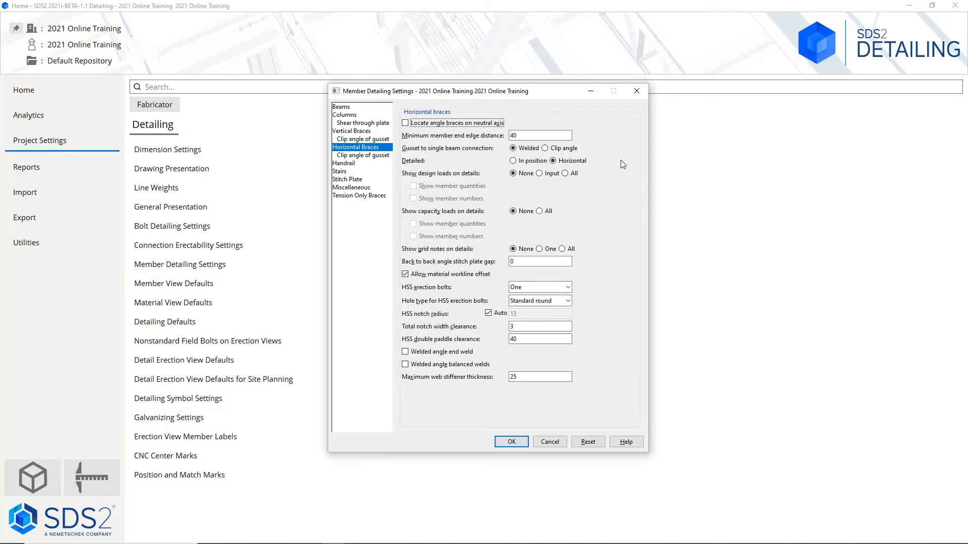
click(568, 287)
click(598, 287)
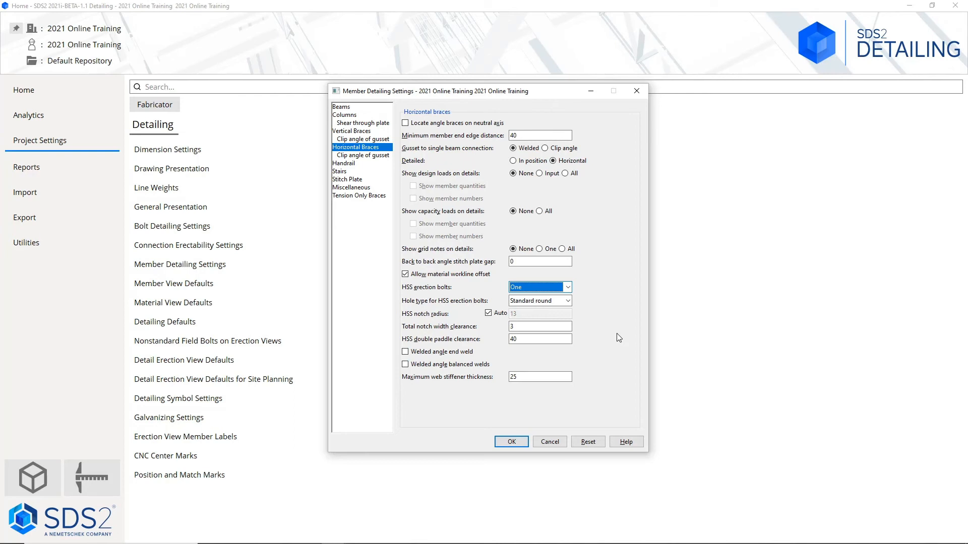
click(373, 156)
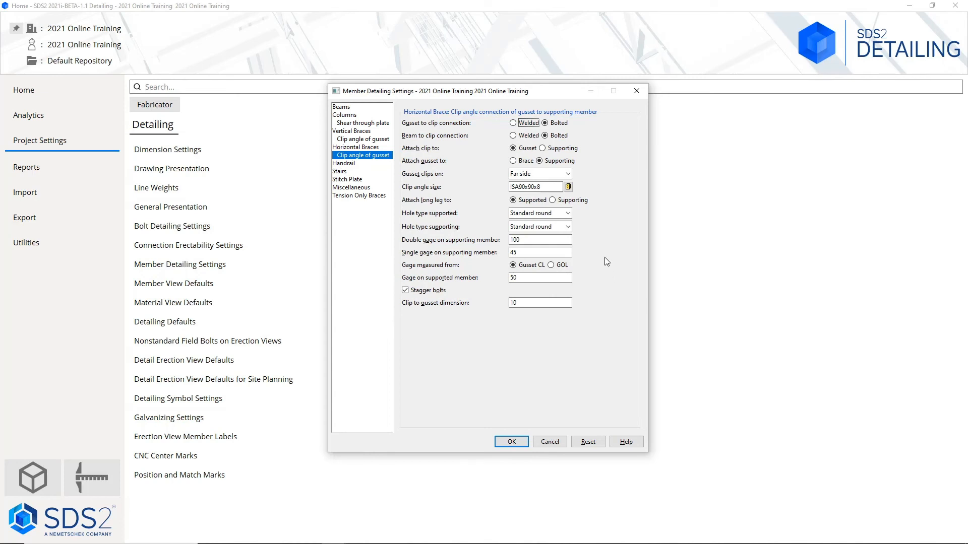
click(570, 173)
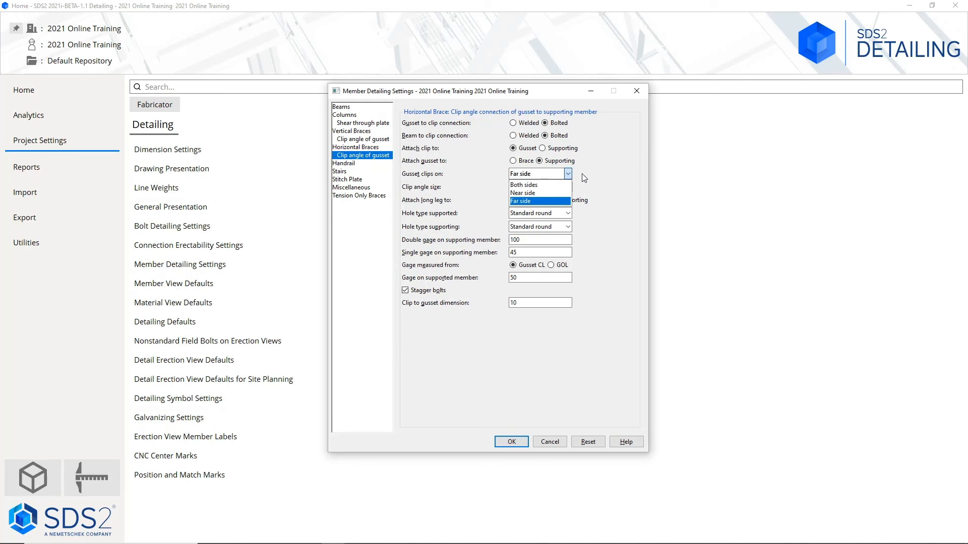
click(582, 173)
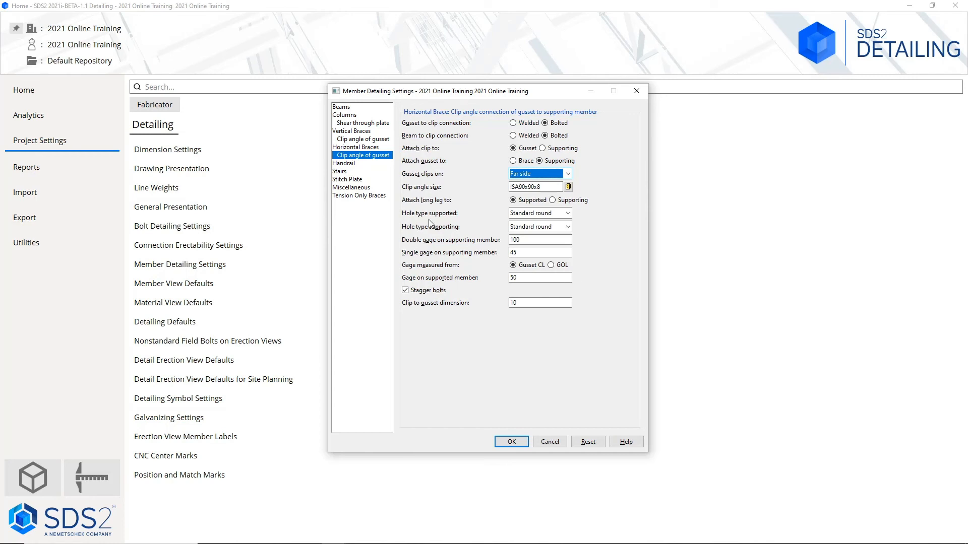
Step: Review the handrail and stair detailing settings, including the stair stringer length choices for the BOM and detail
click(375, 165)
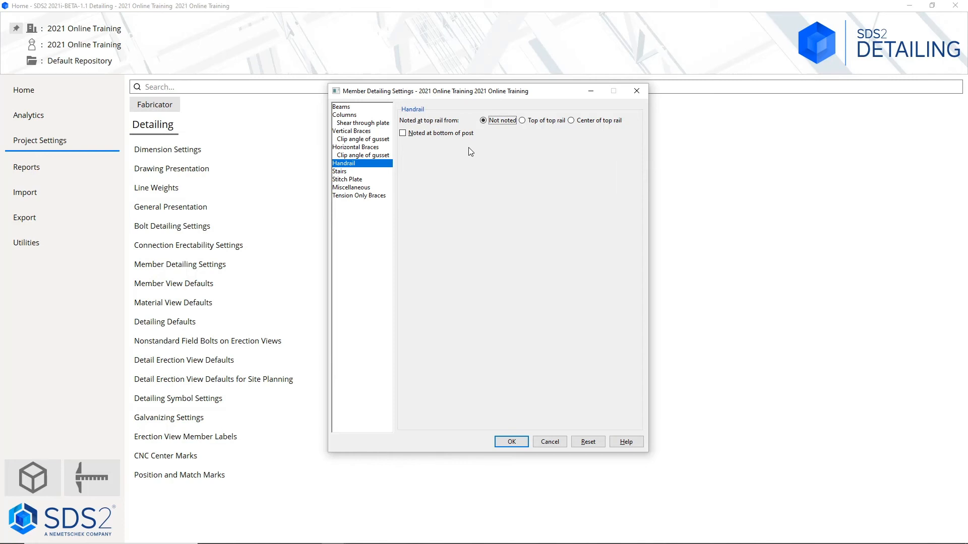
click(374, 172)
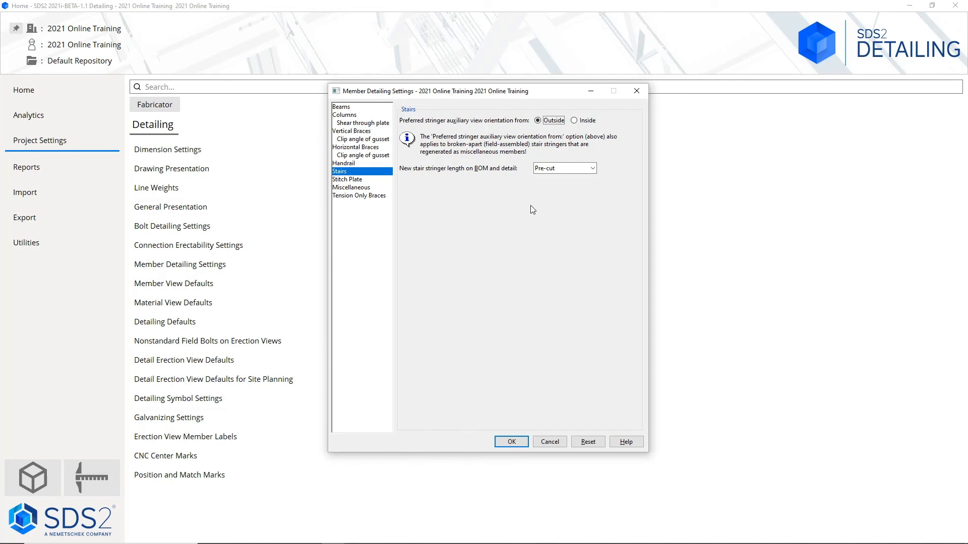
click(595, 169)
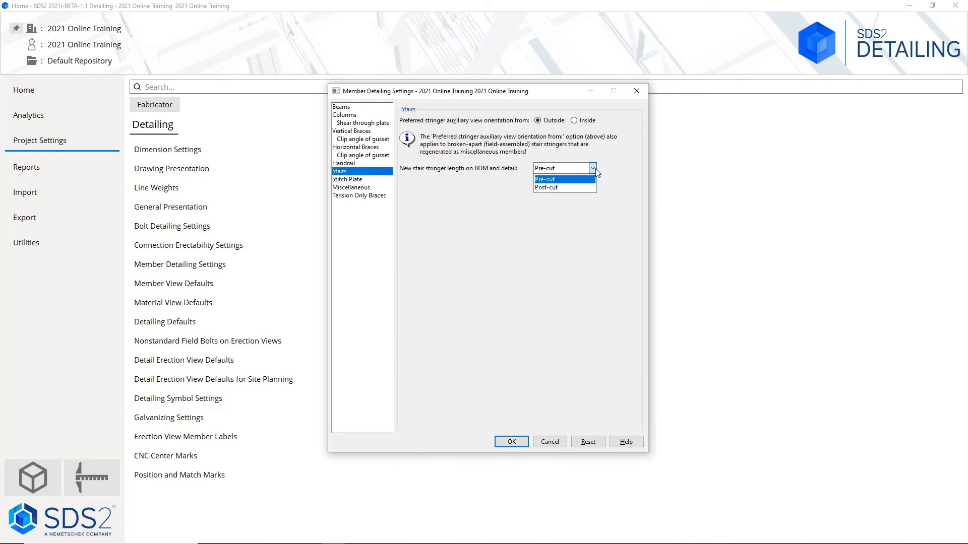
click(620, 226)
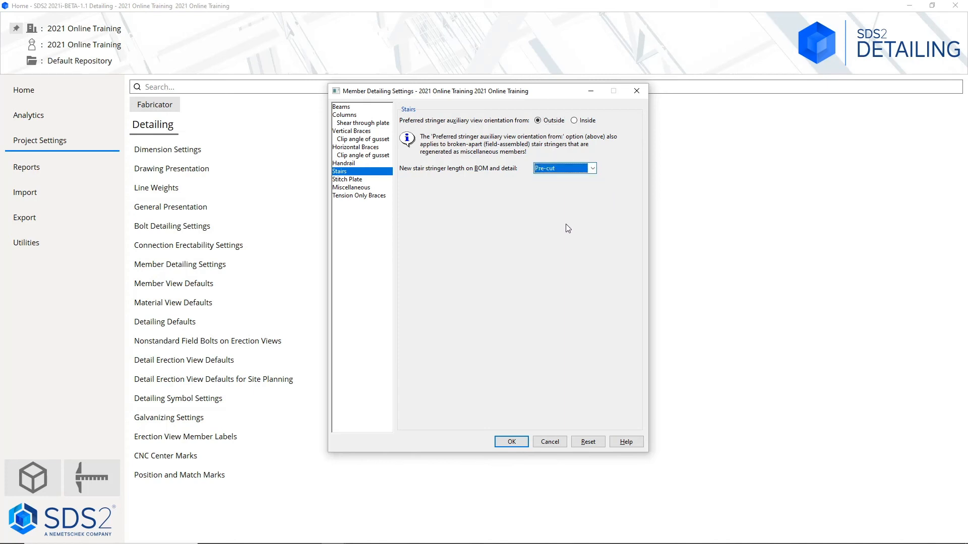
Step: Review the stitch plate spacer types for double bracing, the miscellaneous and tension only brace settings, and close Member Detailing Settings without saving
click(366, 180)
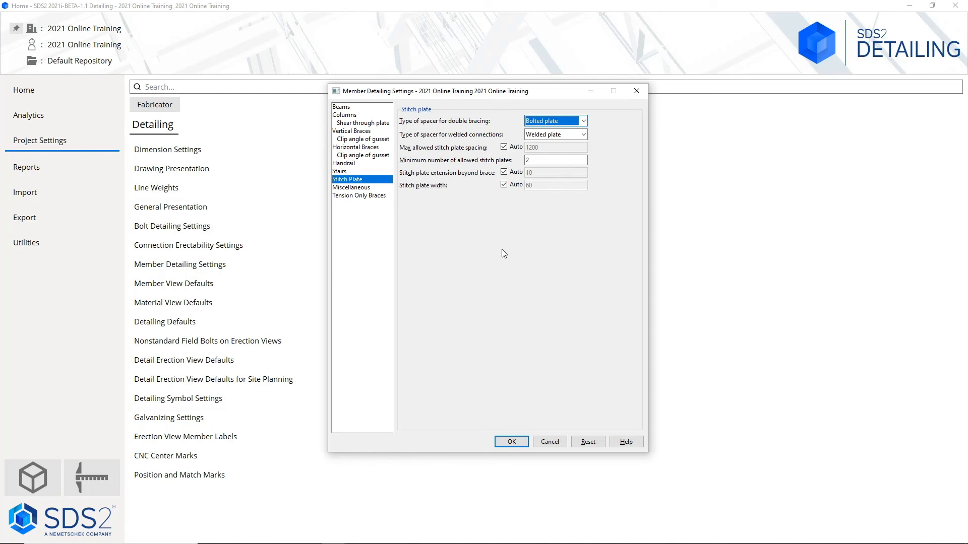
click(585, 122)
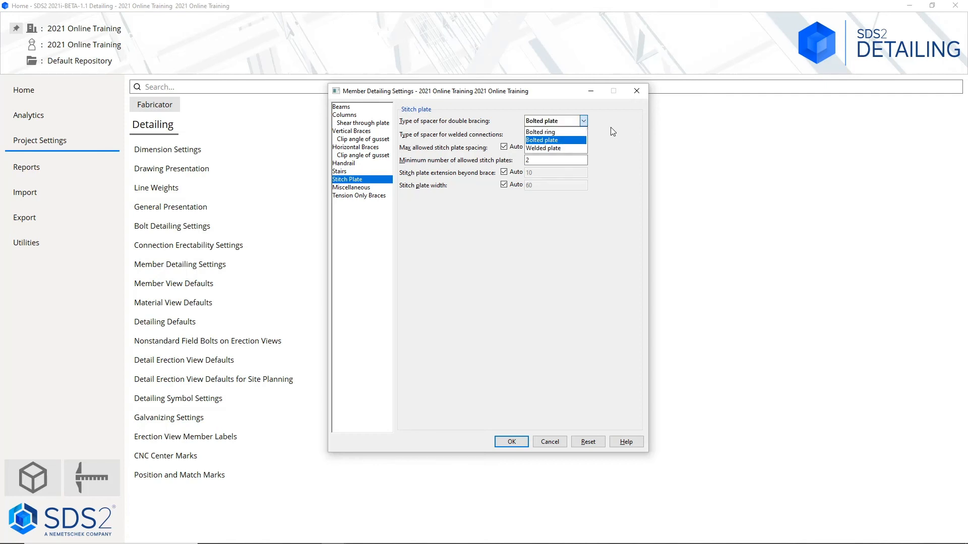
click(595, 140)
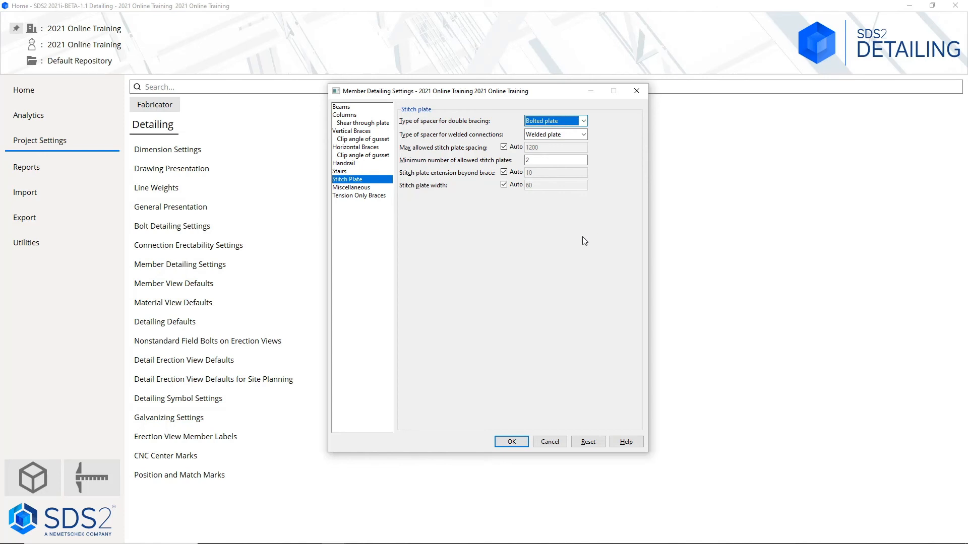
click(373, 188)
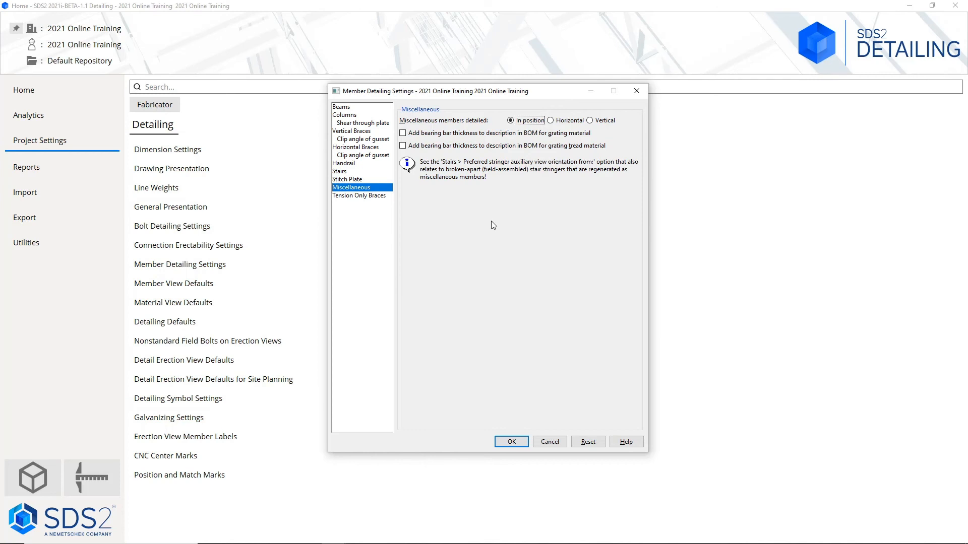
click(363, 196)
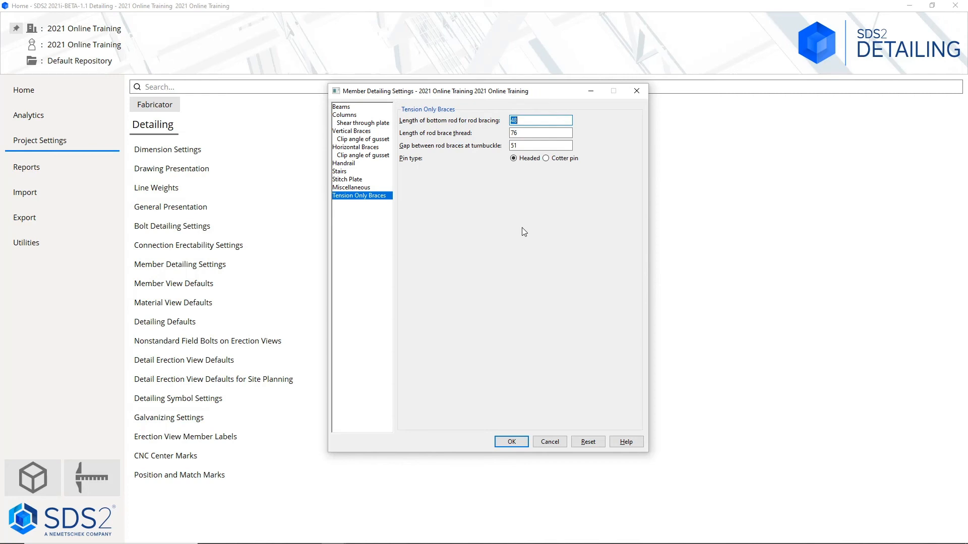
click(549, 442)
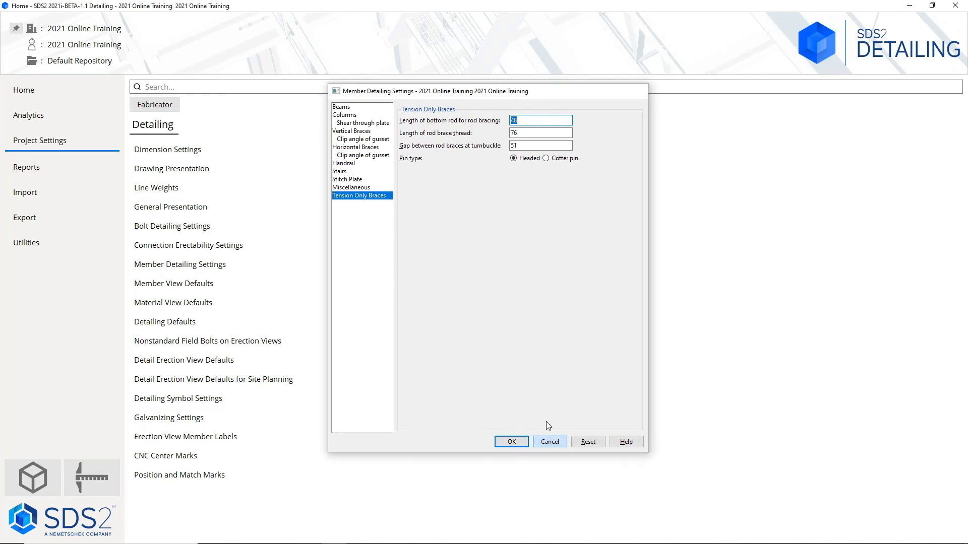
Step: Review the Member View Defaults for beams and the Material View Defaults for plates, closing each without saving
click(258, 287)
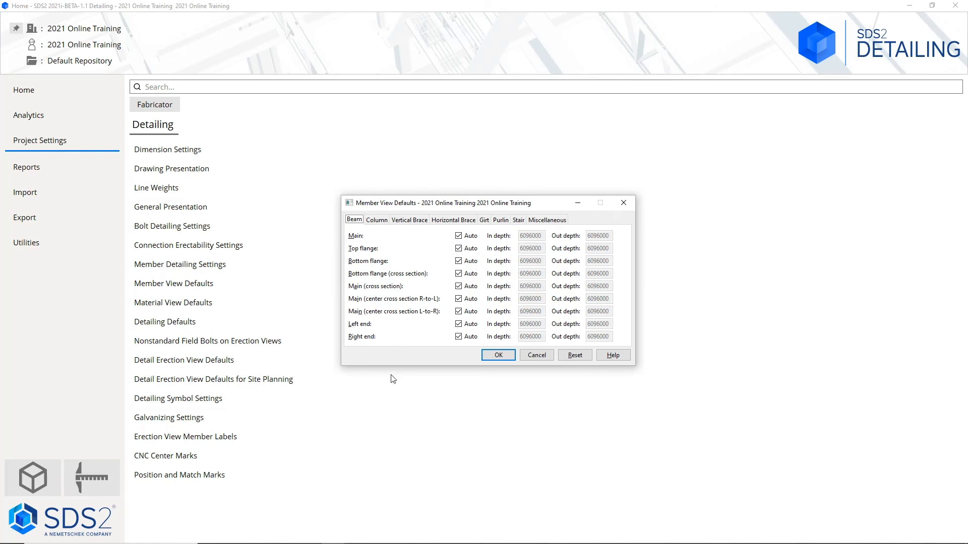
click(537, 355)
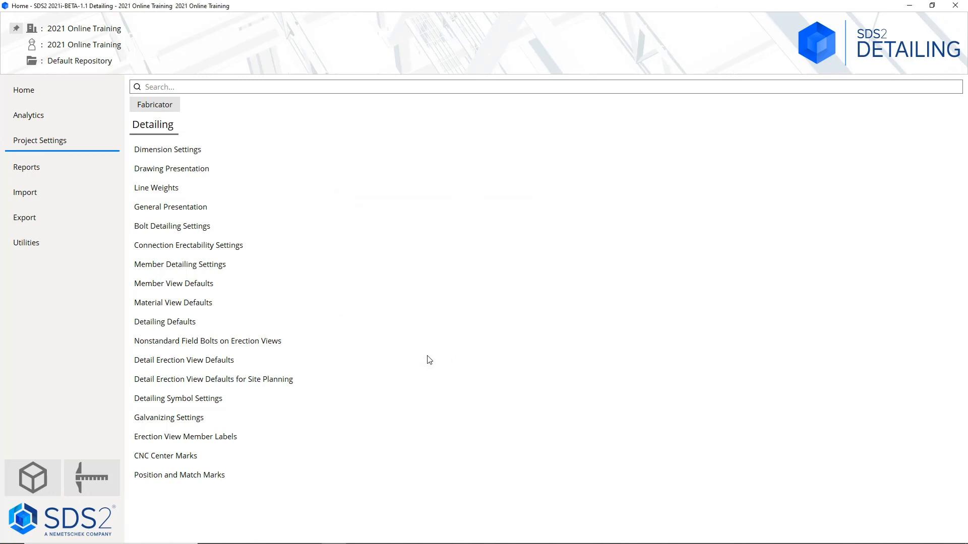
click(255, 303)
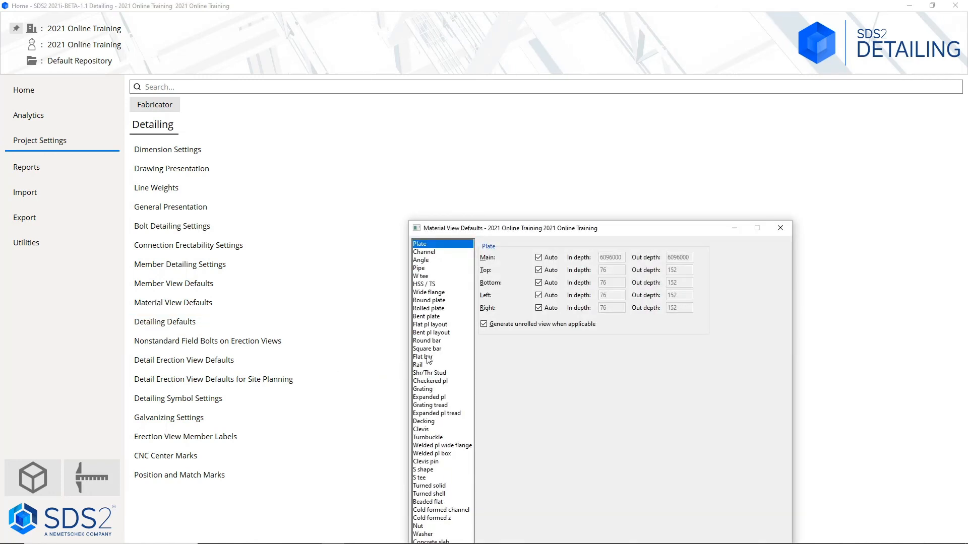
drag(618, 230, 541, 58)
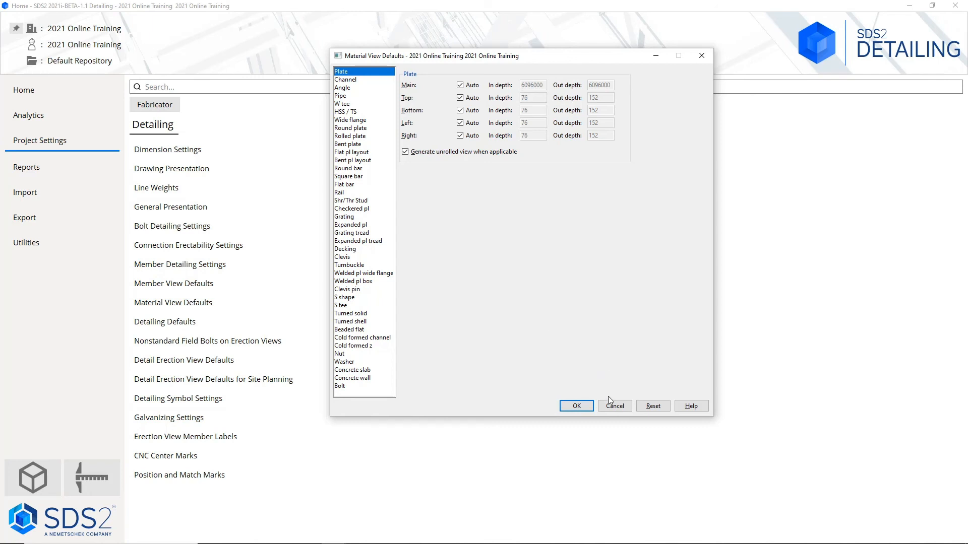
click(600, 406)
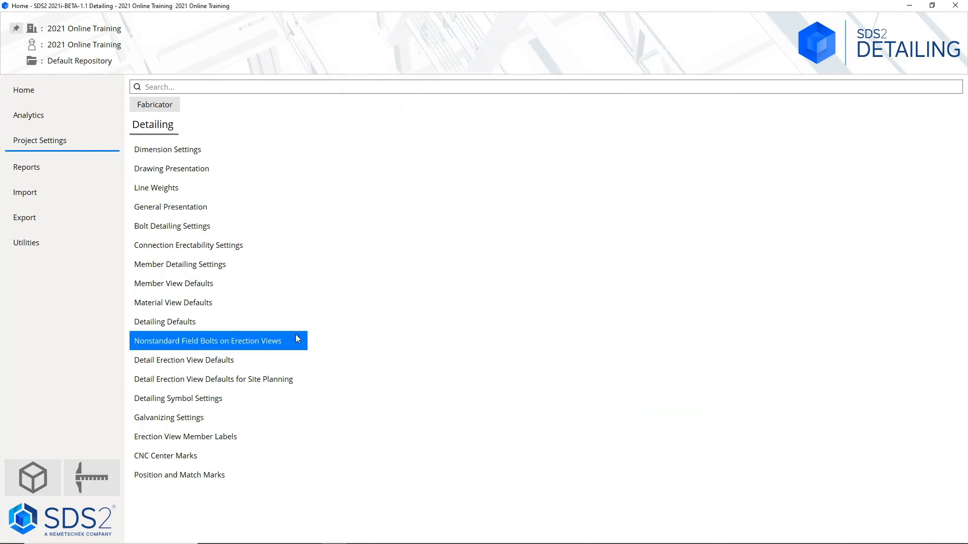
Step: Review the Detailing Defaults for members and the Detailing Symbol Settings, closing each without saving
click(251, 321)
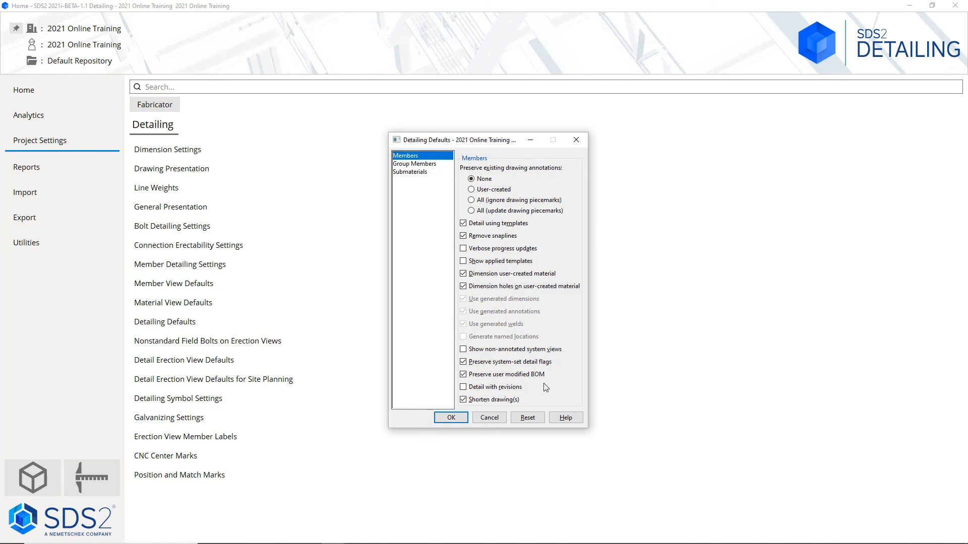
click(489, 418)
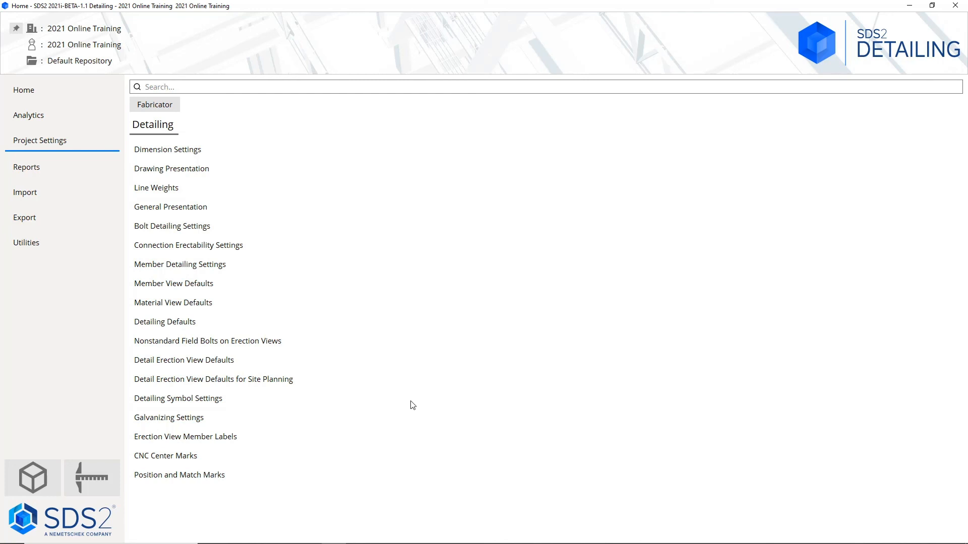
click(267, 404)
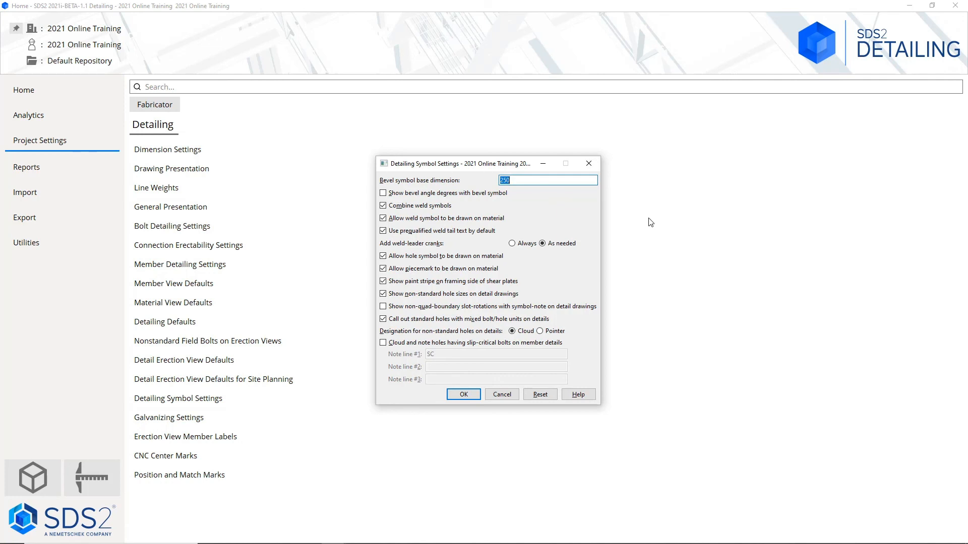
click(503, 396)
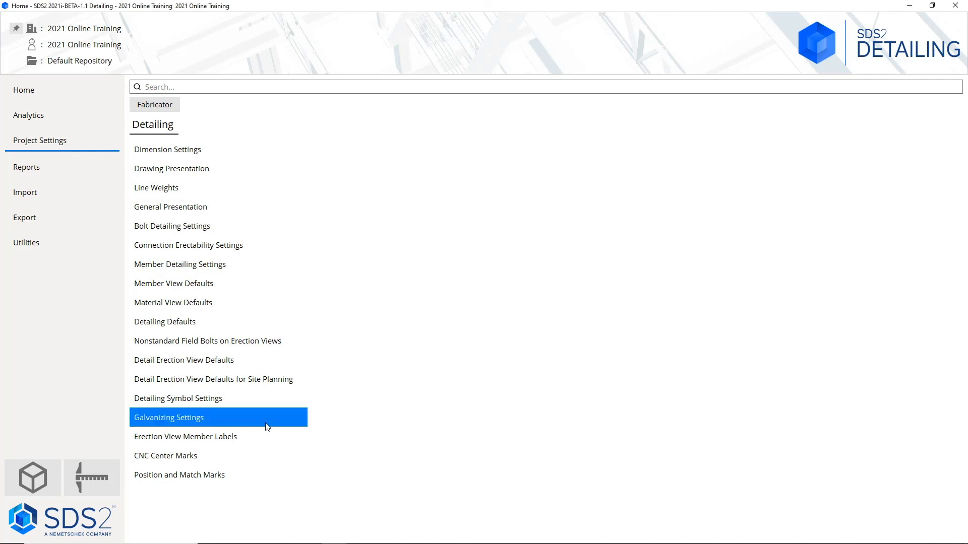
Step: Review the Galvanizing Settings, including the surface finish choices, close them without saving, and return to the main fabricator settings list
click(251, 423)
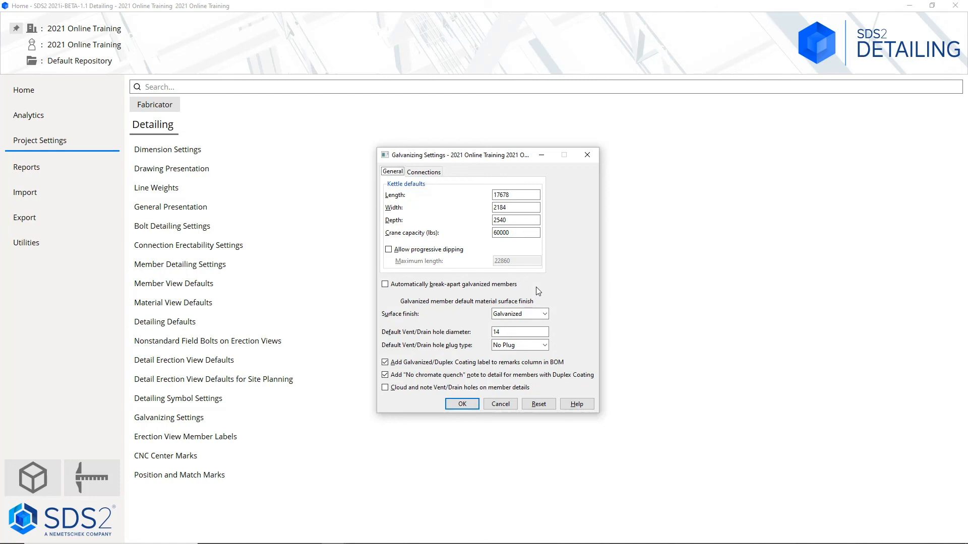
click(545, 314)
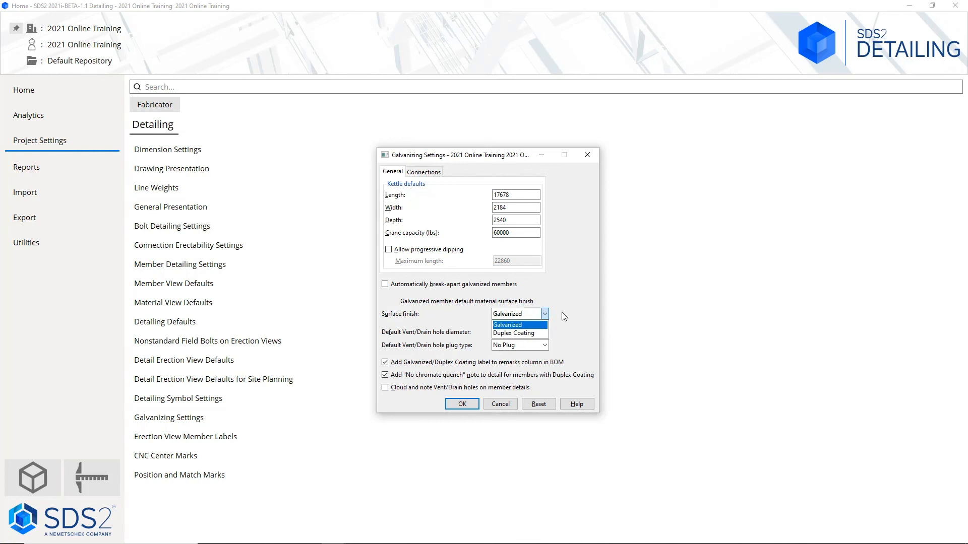
click(563, 316)
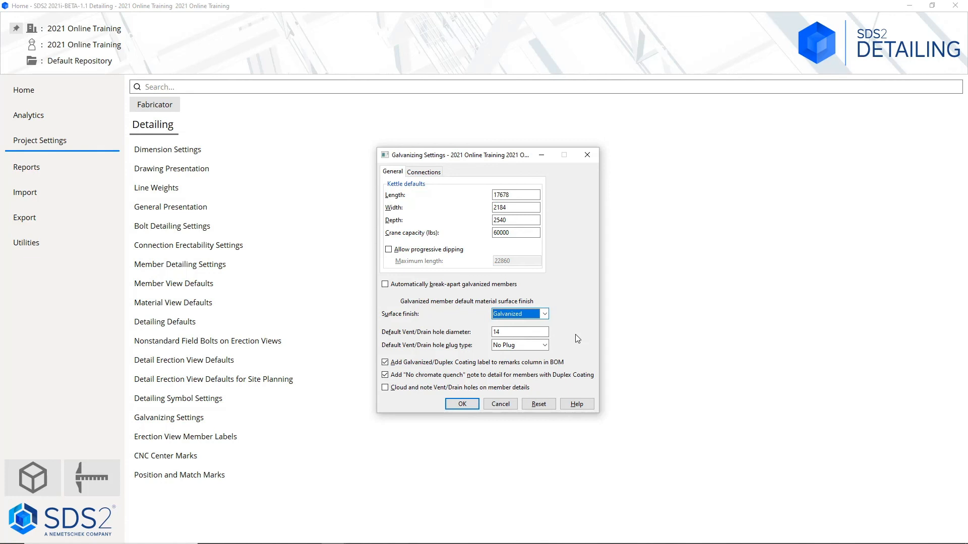
click(504, 404)
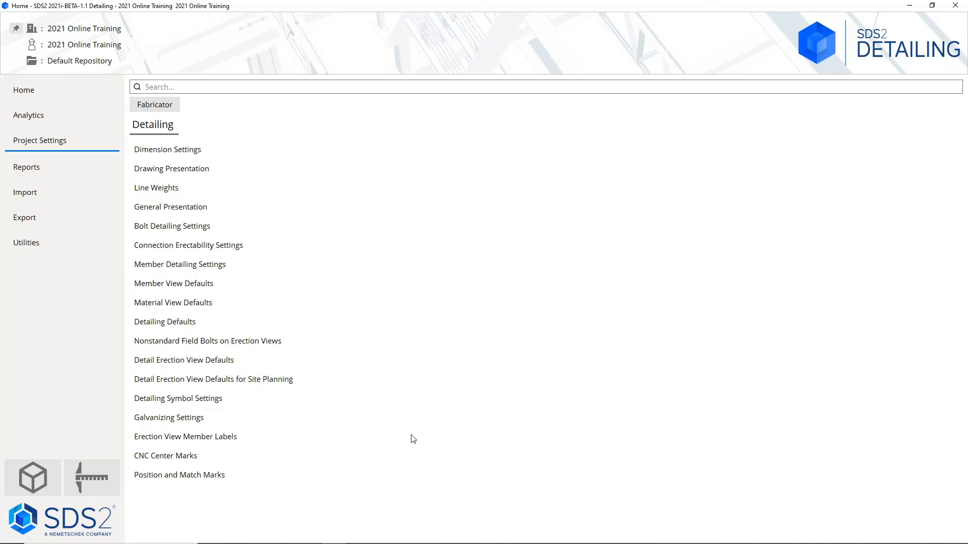
click(174, 107)
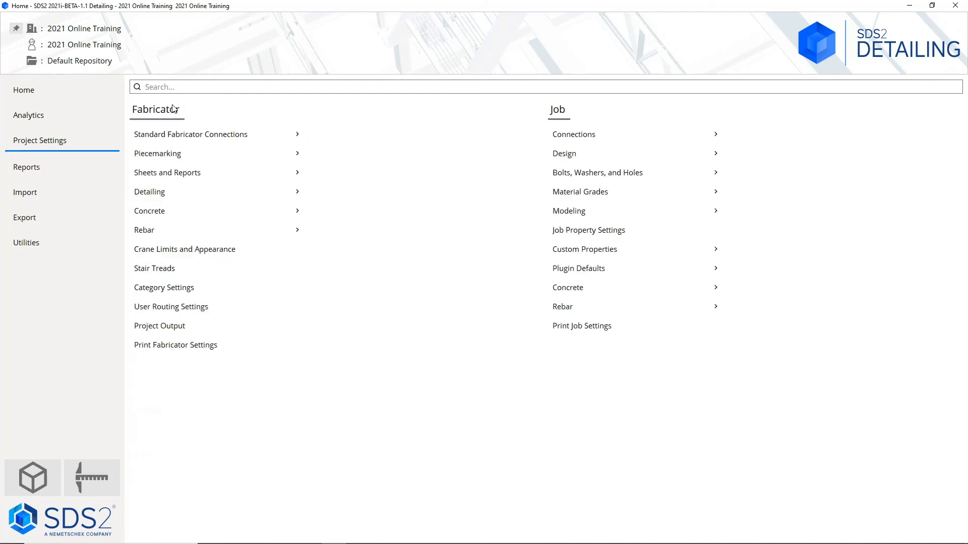